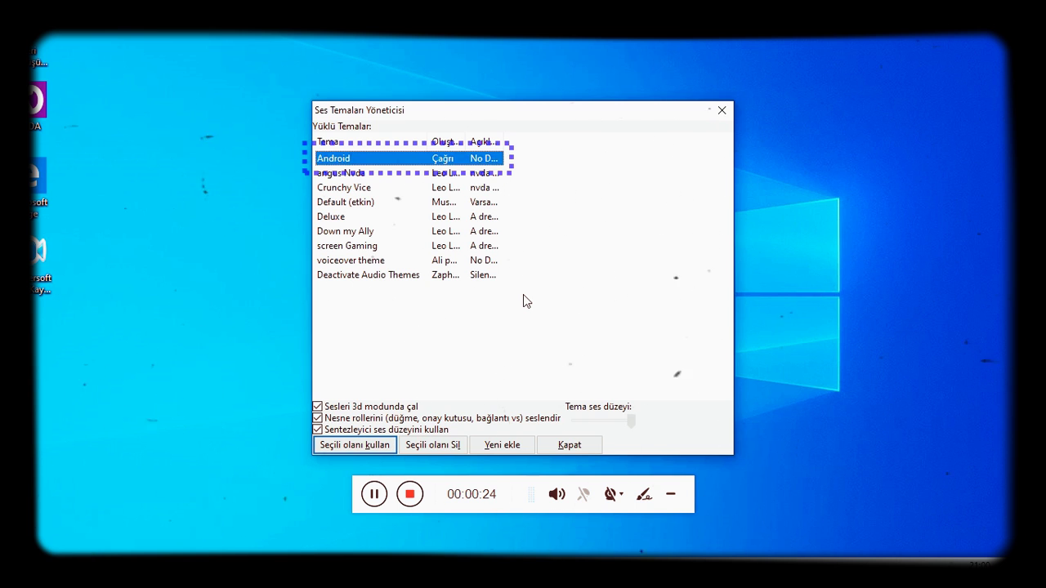
- Look through the installed audio themes from Android down to Deactivate Audio Themes
key(Down)
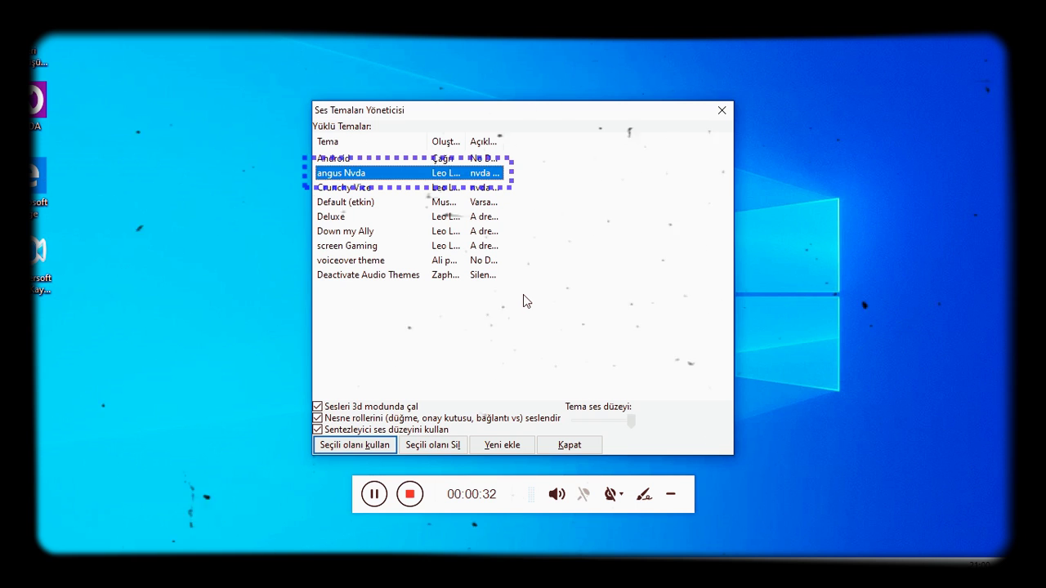
key(Down)
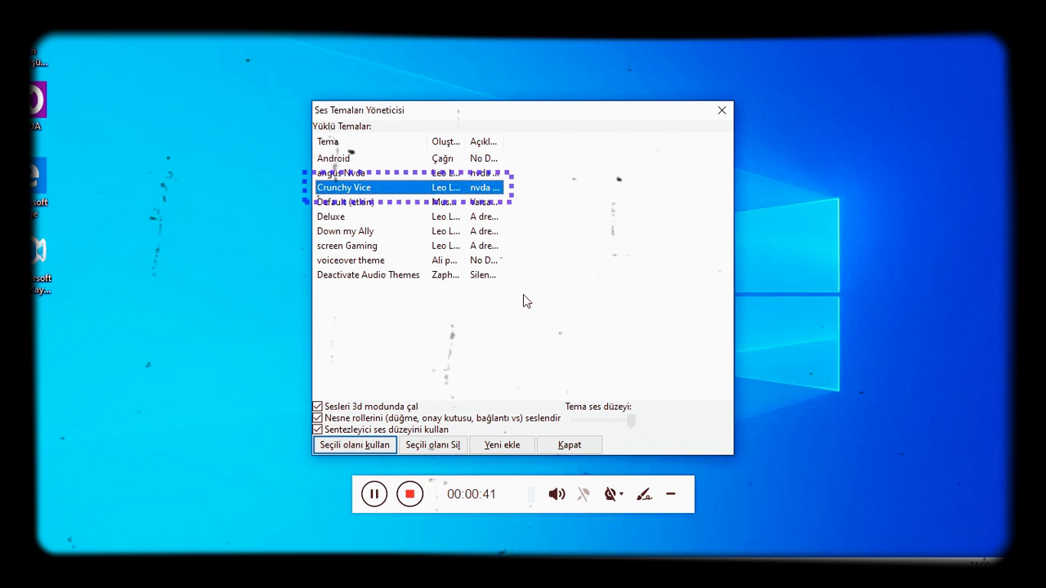
key(Down)
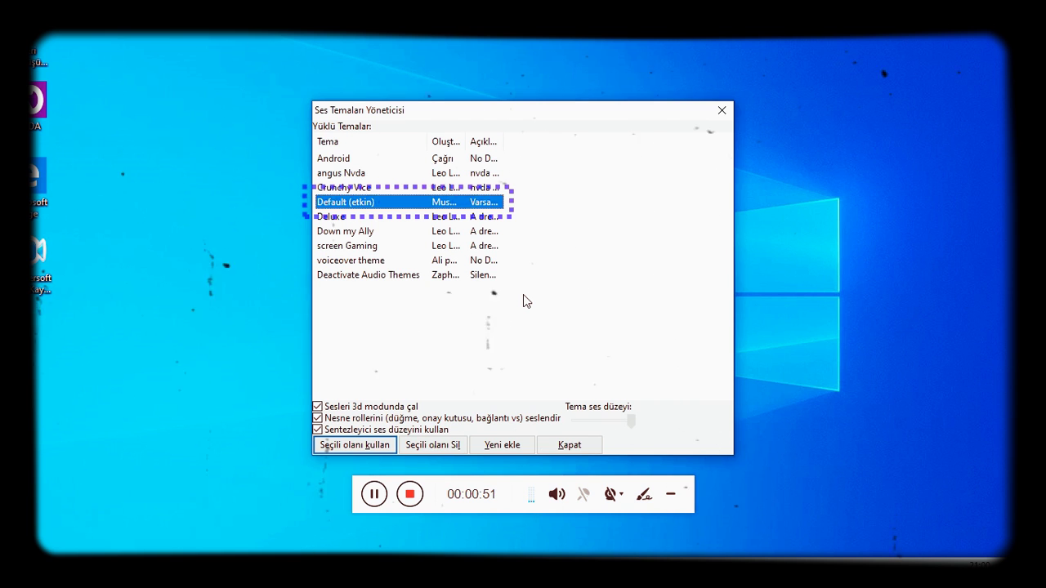
key(Down)
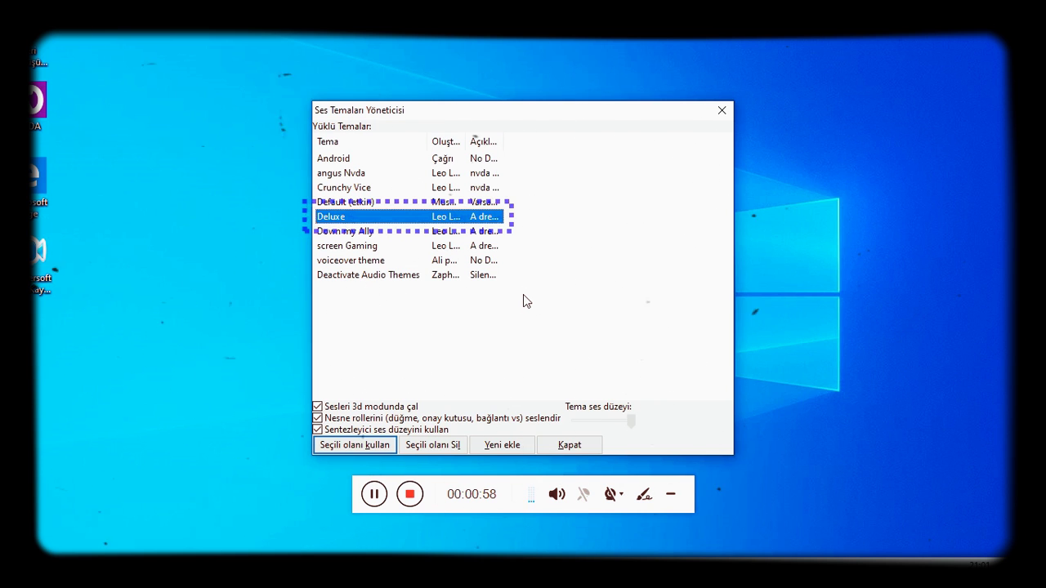
key(Down)
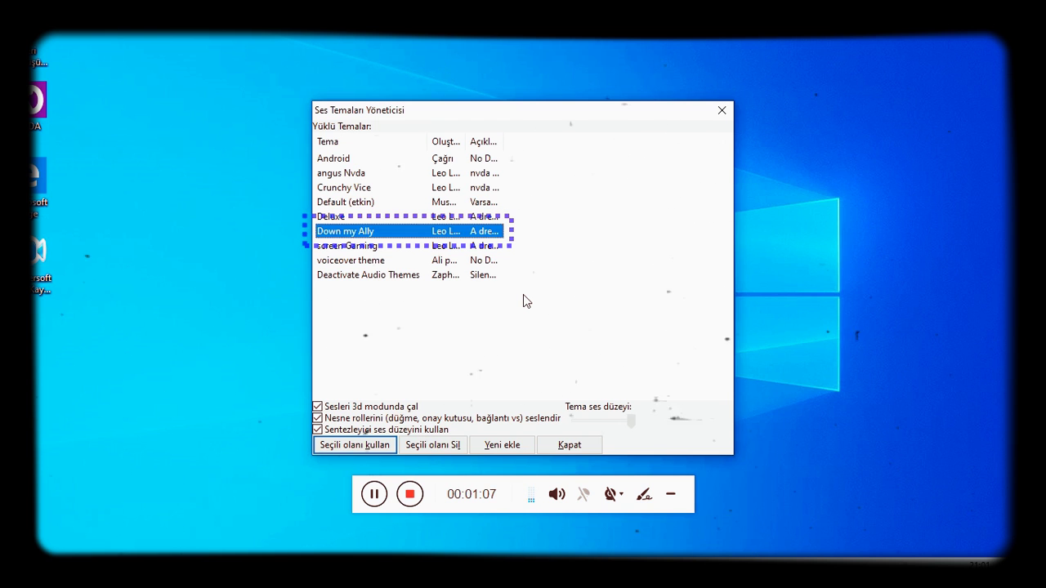
key(Down)
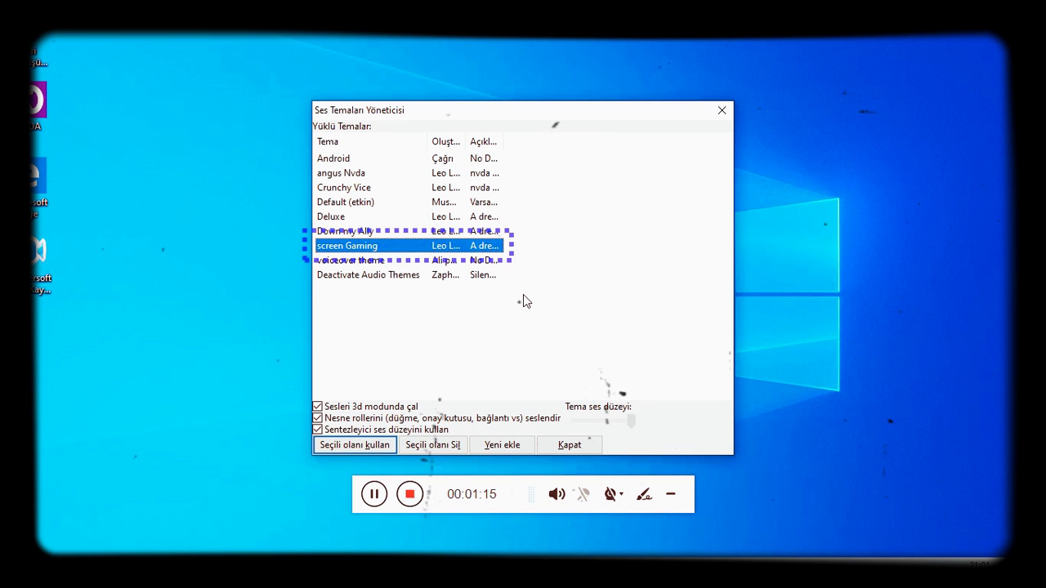
key(Down)
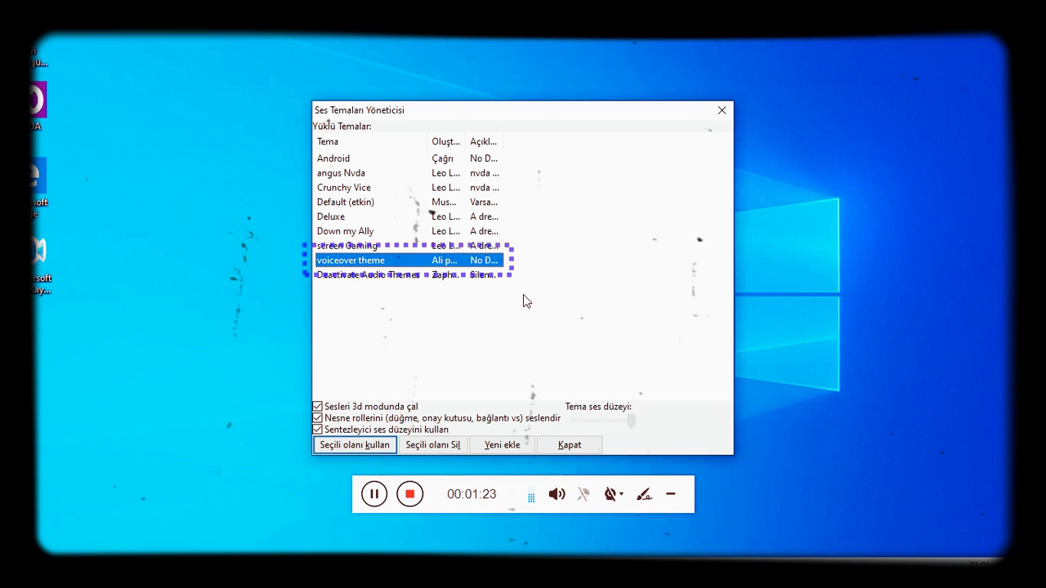
key(Down)
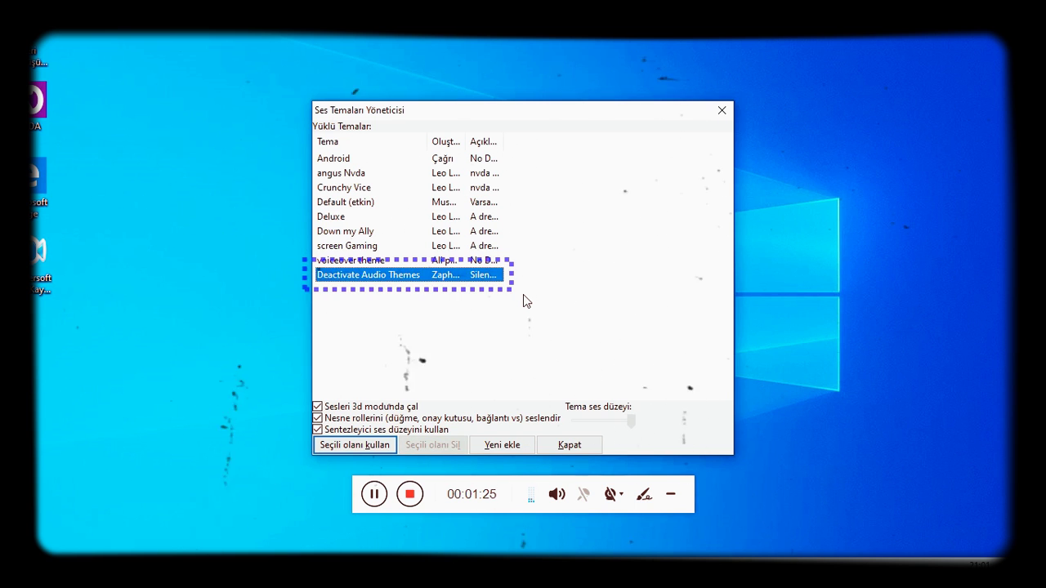
- Activate the Android audio theme
key(Up)
key(Up)
key(Up)
key(Up)
key(Up)
key(Up)
key(Up)
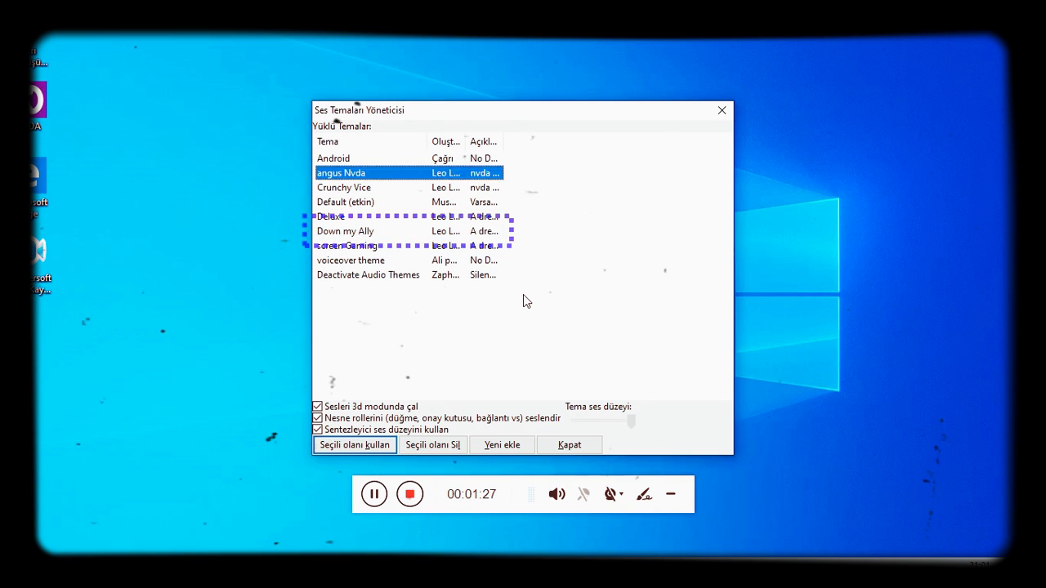
key(Up)
key(Down)
key(Up)
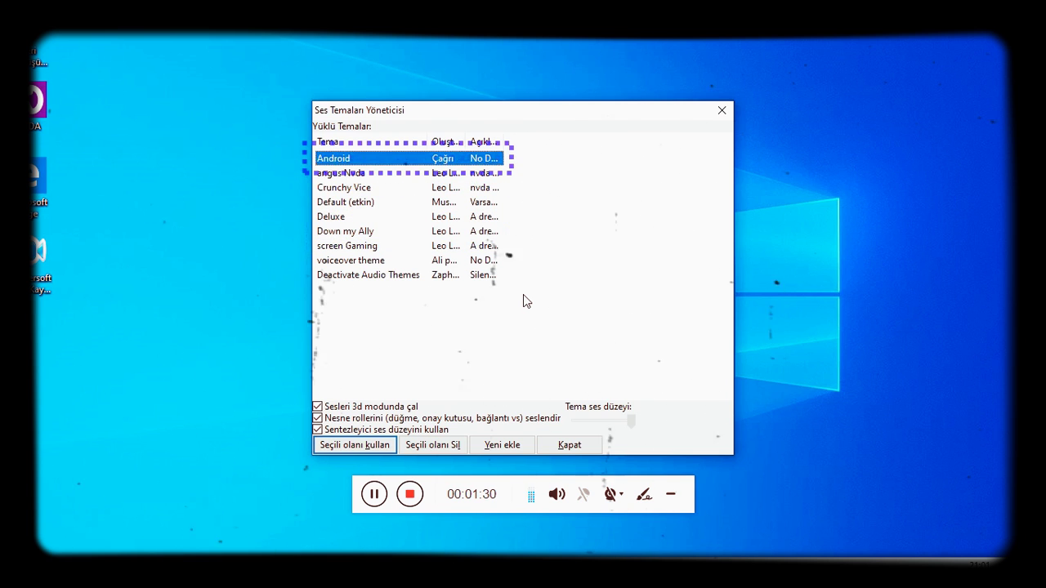
key(Tab)
key(Tab)
key(Tab)
key(Tab)
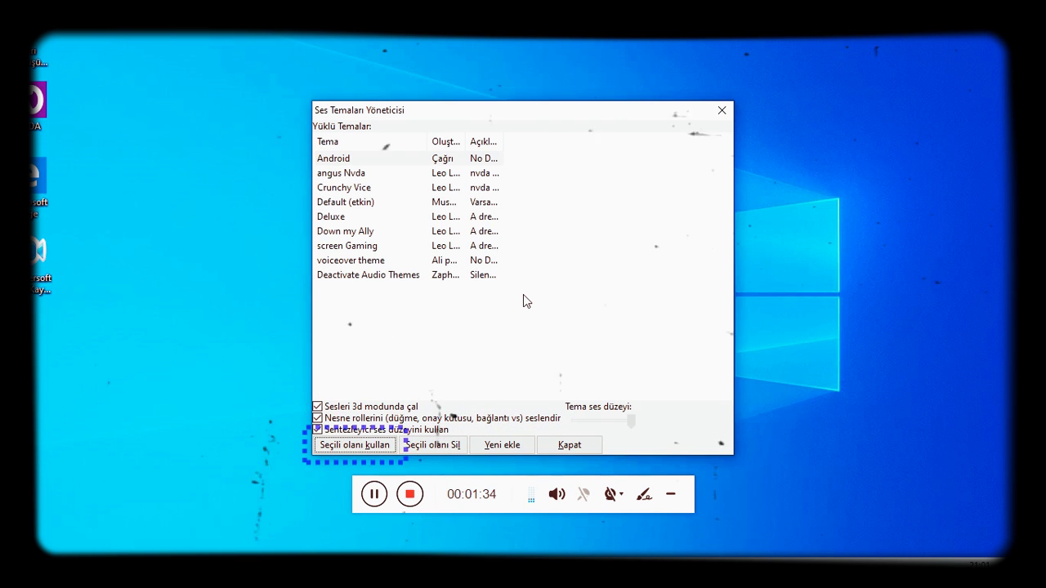
key(Return)
- Sample the Android theme's sounds by moving through the installed themes list
key(Tab)
key(Tab)
key(Tab)
key(Tab)
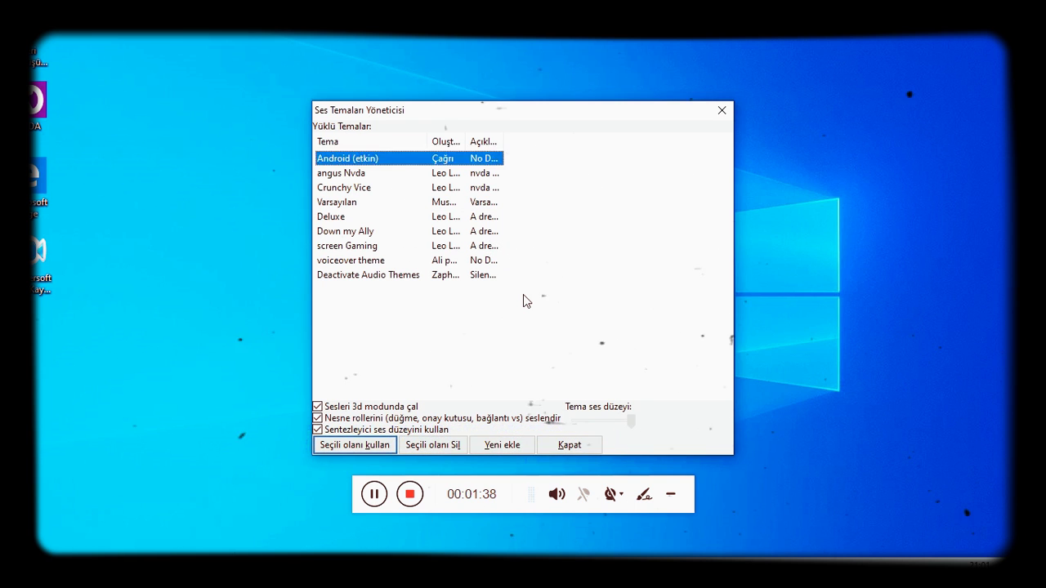
key(Down)
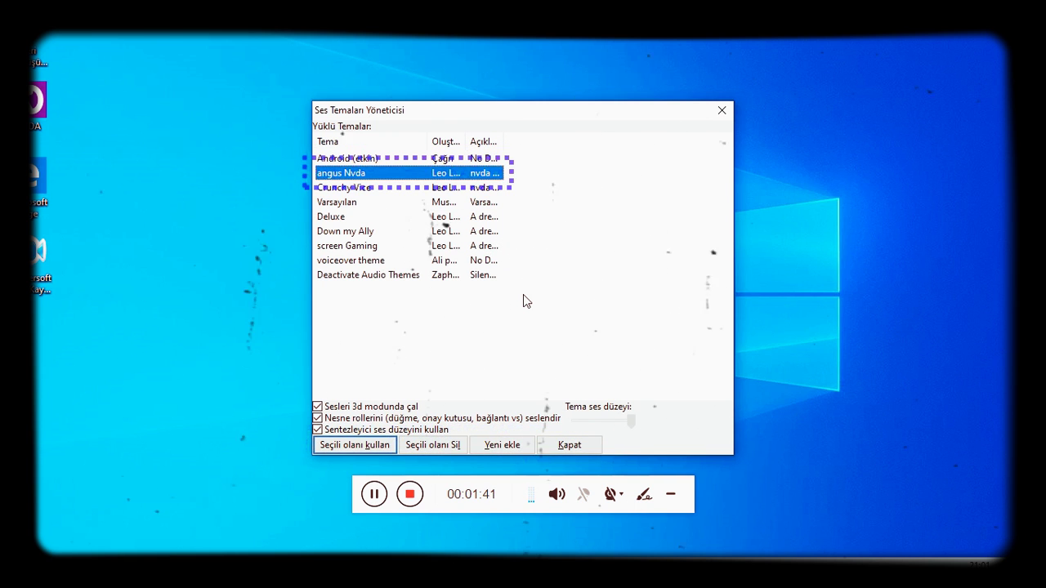
key(Down)
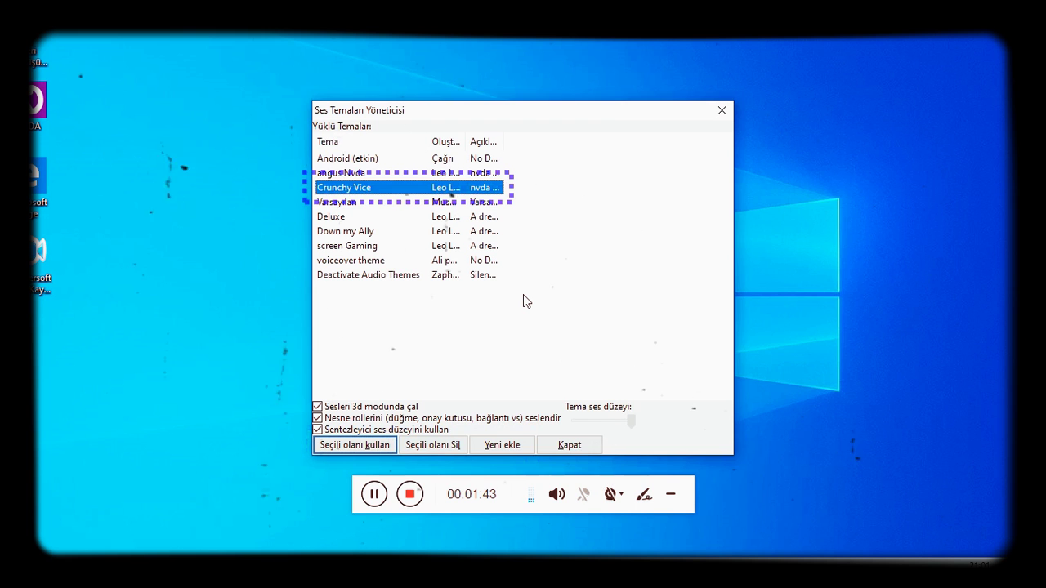
key(Down)
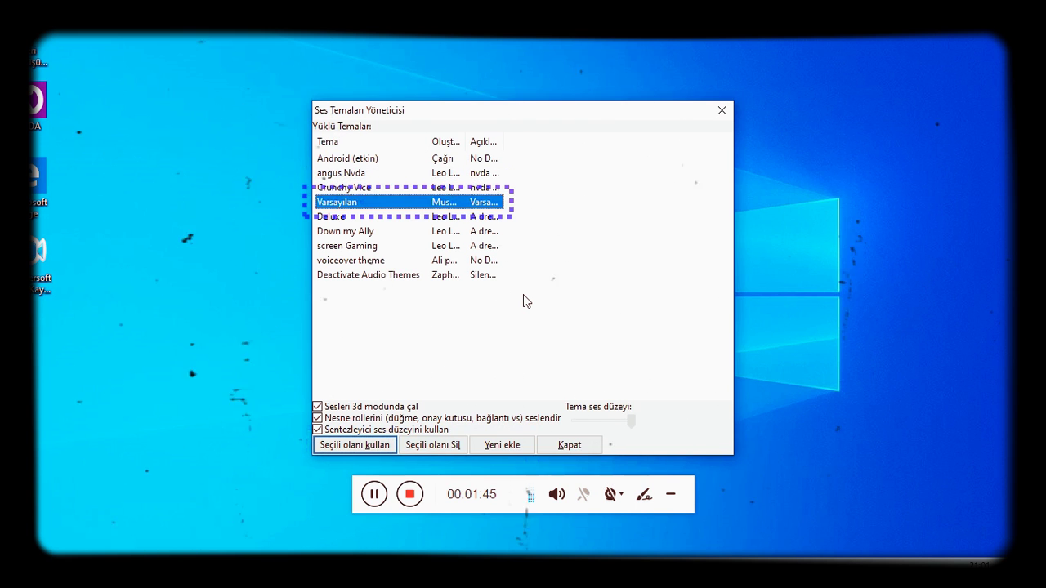
key(Down)
key(Down)
key(Down)
key(Down)
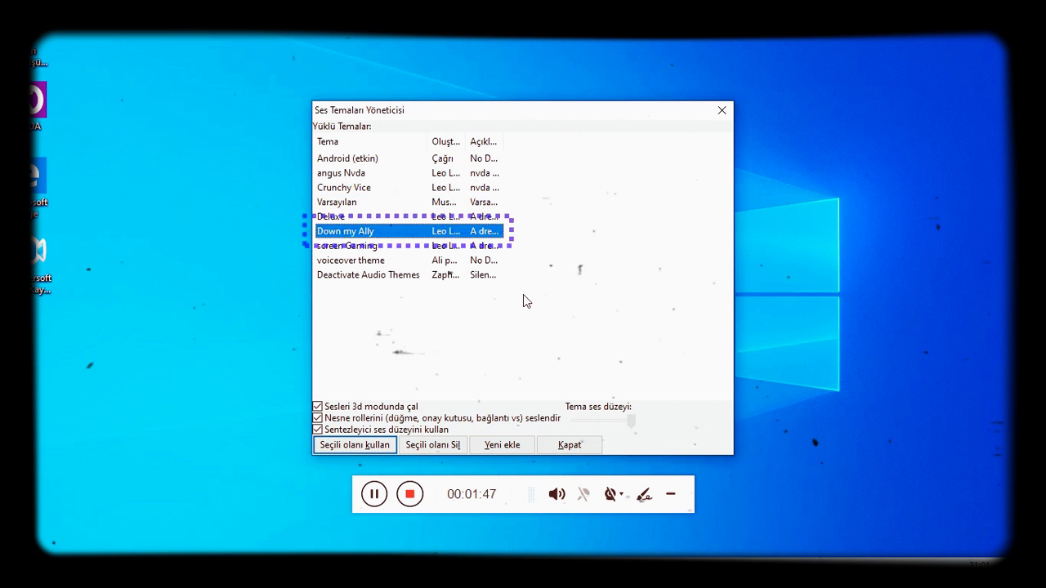
key(Down)
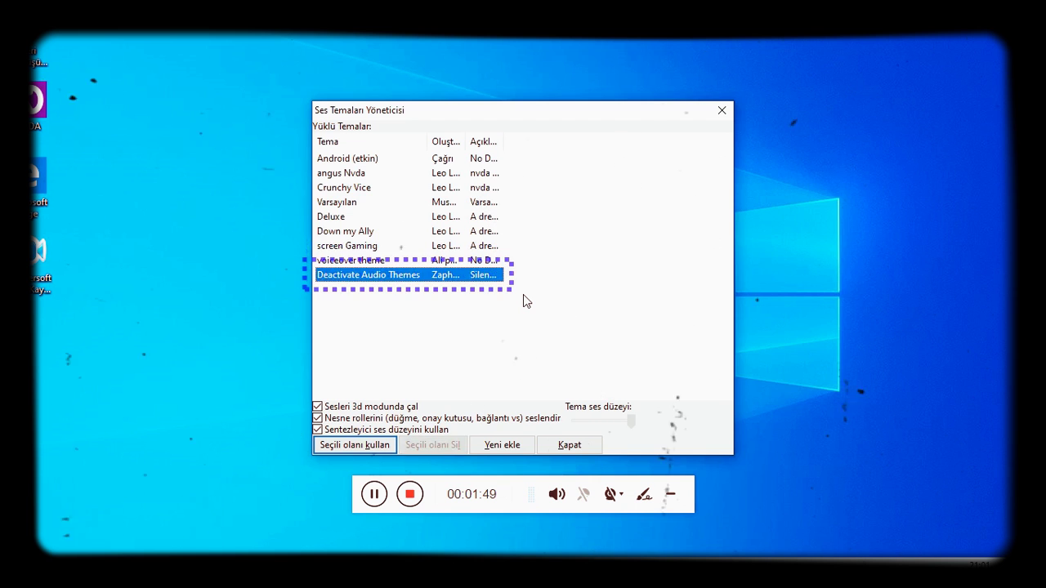
key(Up)
key(Up)
key(Up)
key(Up)
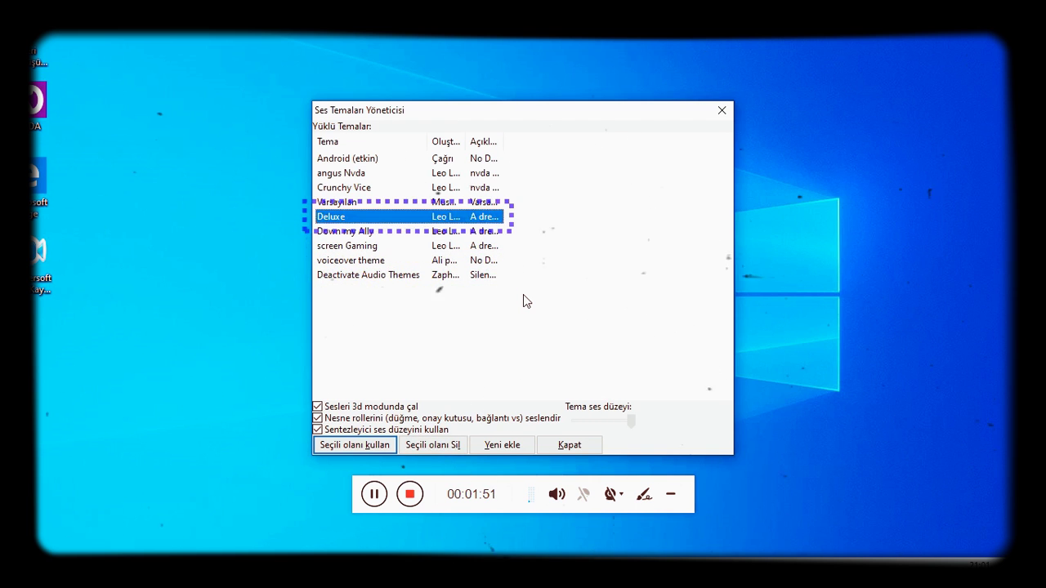
- Switch the active audio theme to angus Nvda
key(Home)
key(Down)
key(Up)
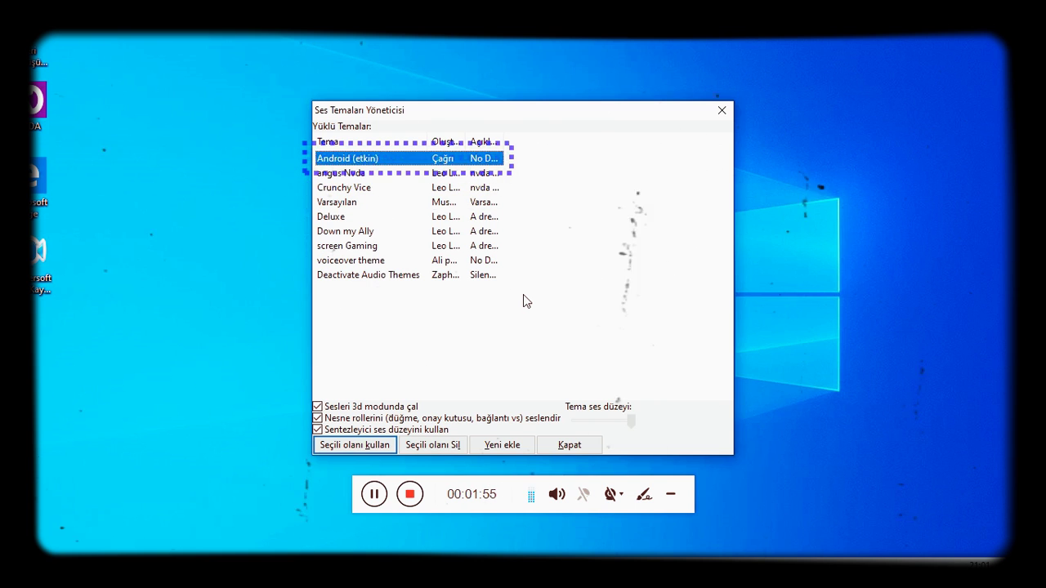
key(Down)
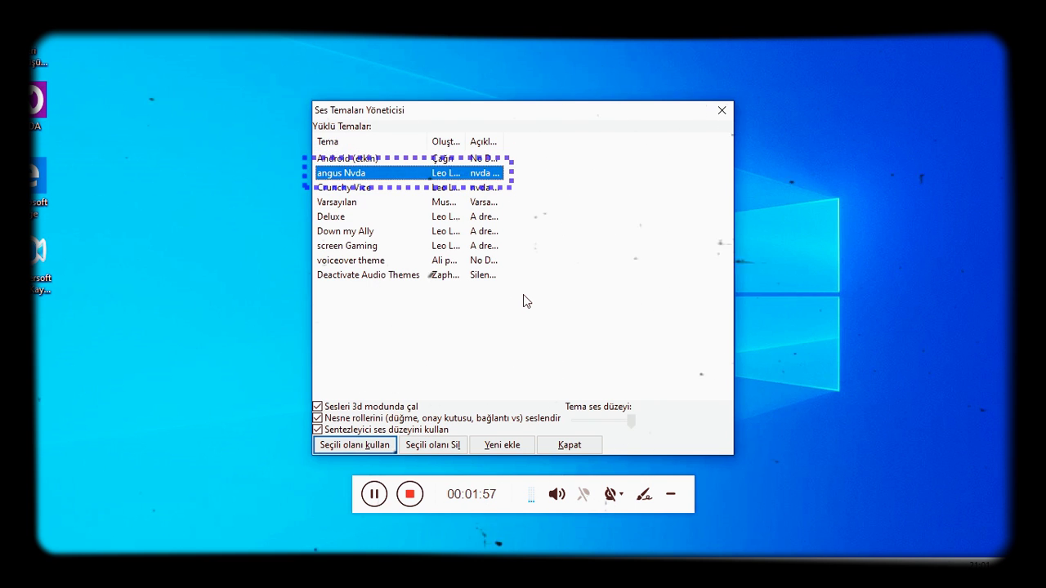
key(Tab)
key(Tab)
key(Tab)
key(Tab)
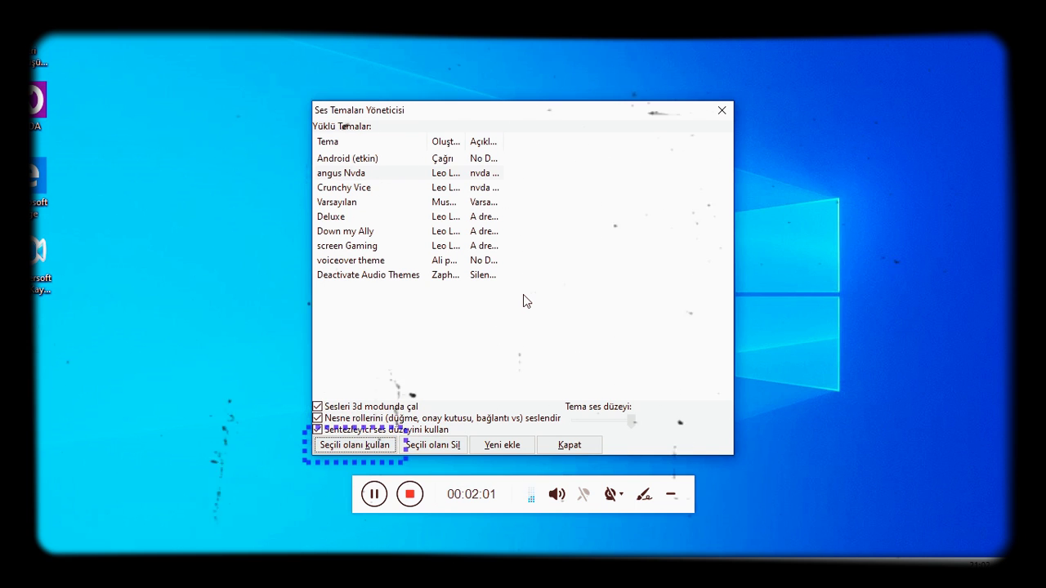
key(Return)
- Sample the angus Nvda theme's sounds by moving through the controls and the installed themes list
key(Tab)
key(Tab)
key(Tab)
key(Tab)
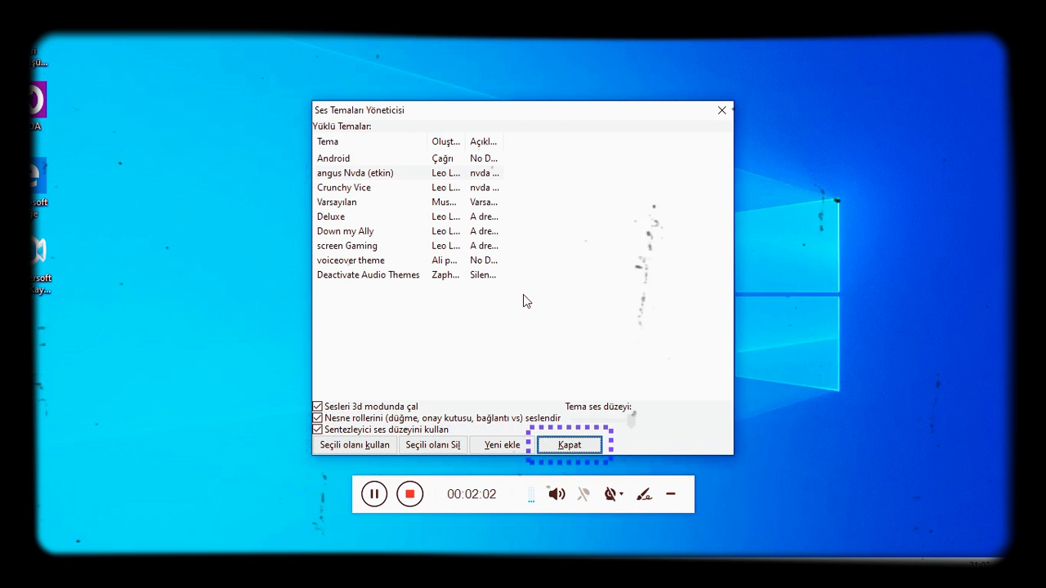
key(Down)
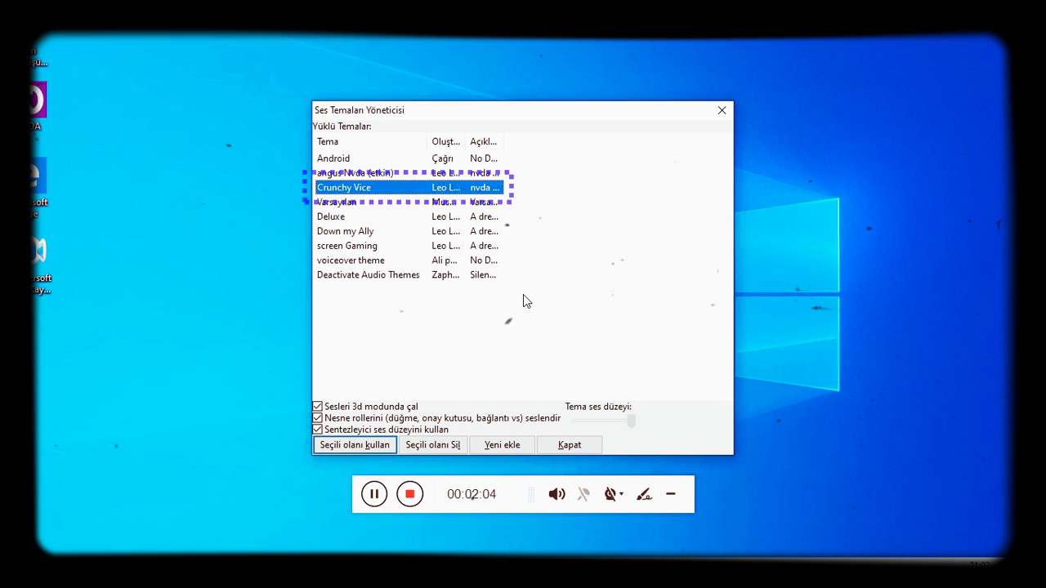
key(Down)
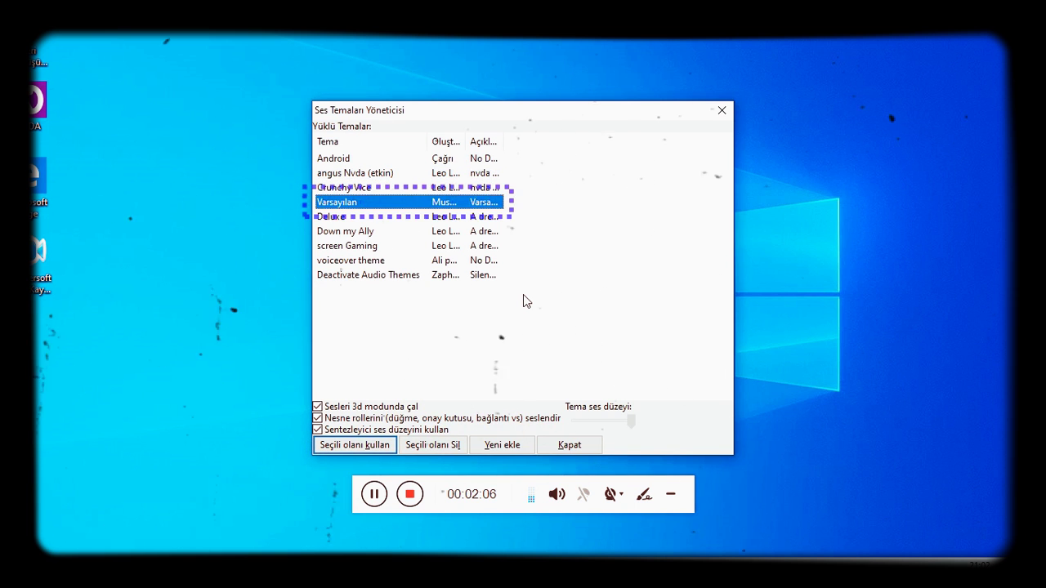
key(Down)
key(Down)
key(Down)
key(Down)
key(Down)
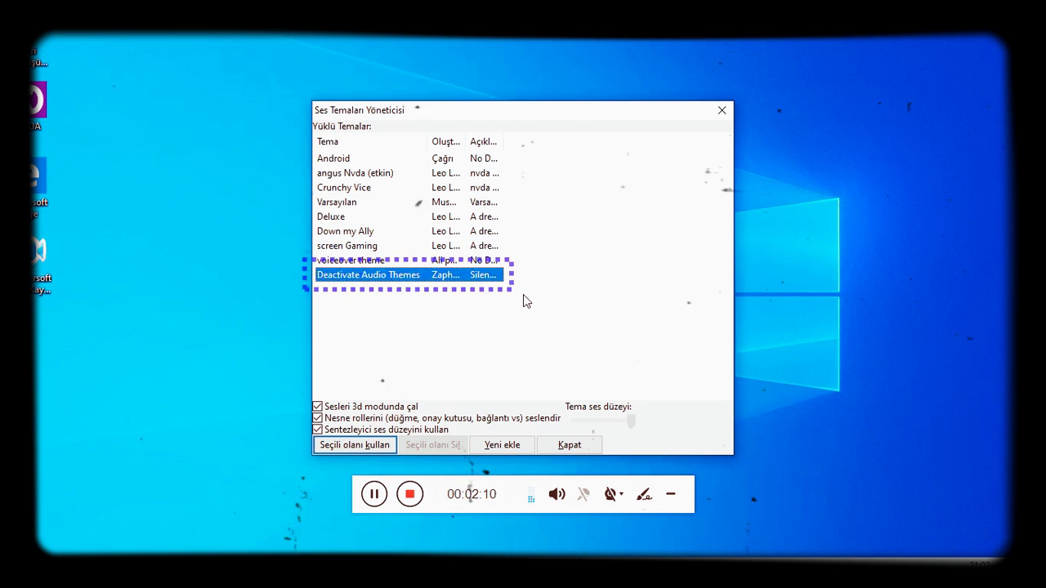
key(Up)
key(Up)
key(Up)
key(Up)
key(Home)
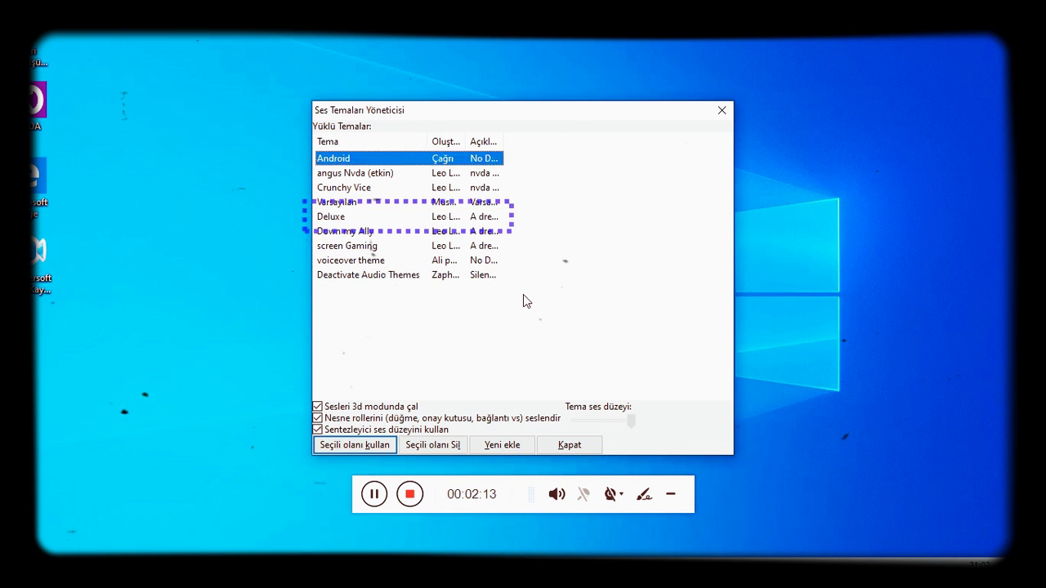
- Switch the active audio theme to Crunchy Vice
key(Down)
key(Down)
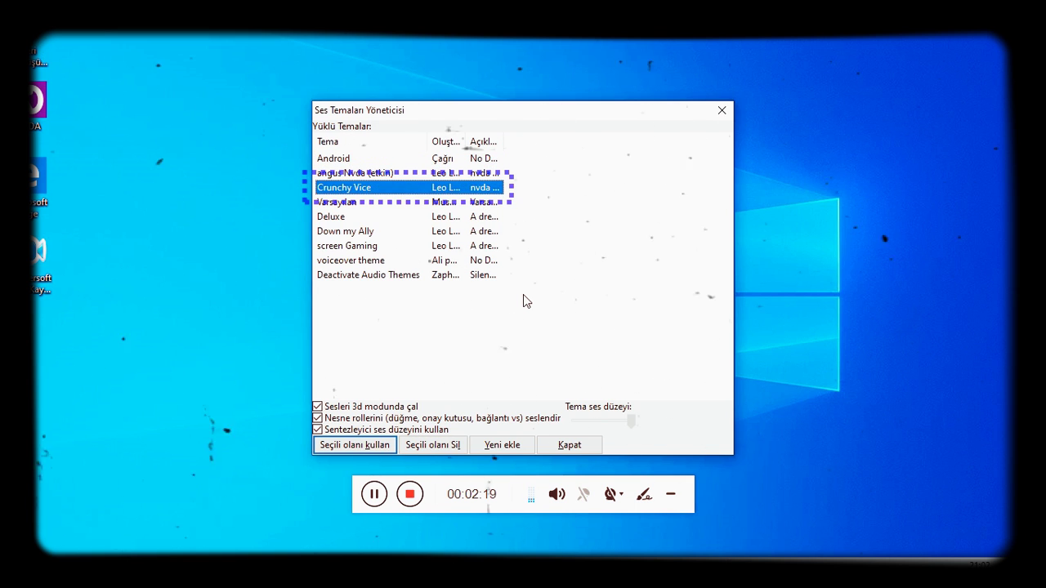
key(Up)
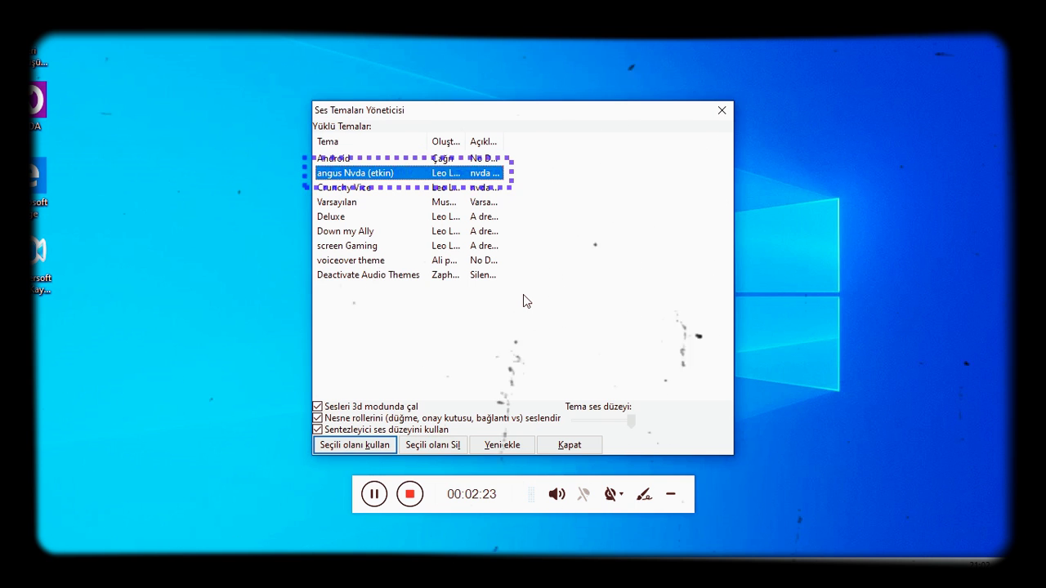
key(Down)
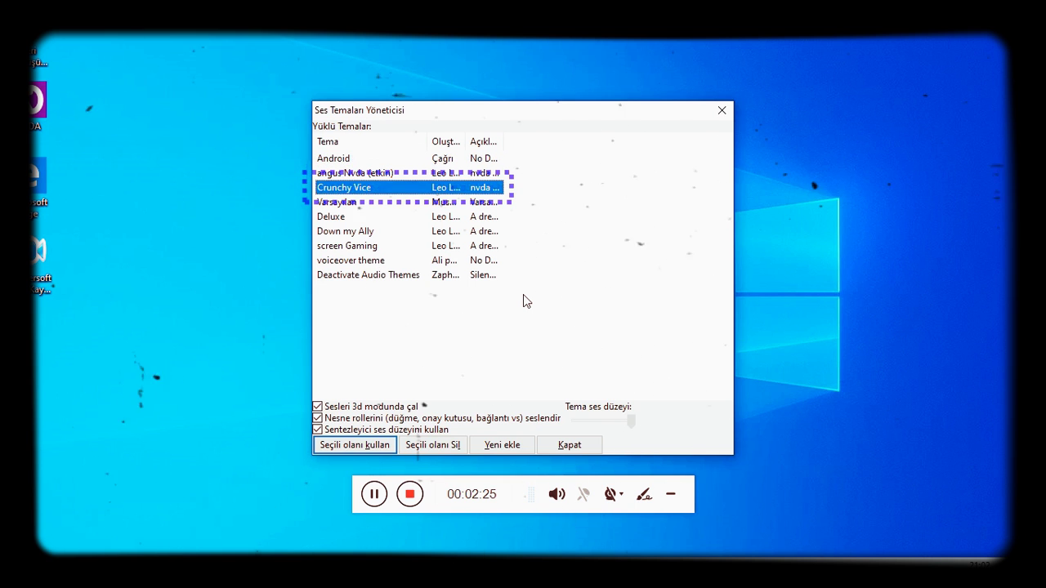
key(Tab)
key(Tab)
key(Tab)
key(Tab)
key(Return)
- Sample the Crunchy Vice theme's sounds by moving through the controls and the installed themes list
key(Tab)
key(Tab)
key(Tab)
key(Tab)
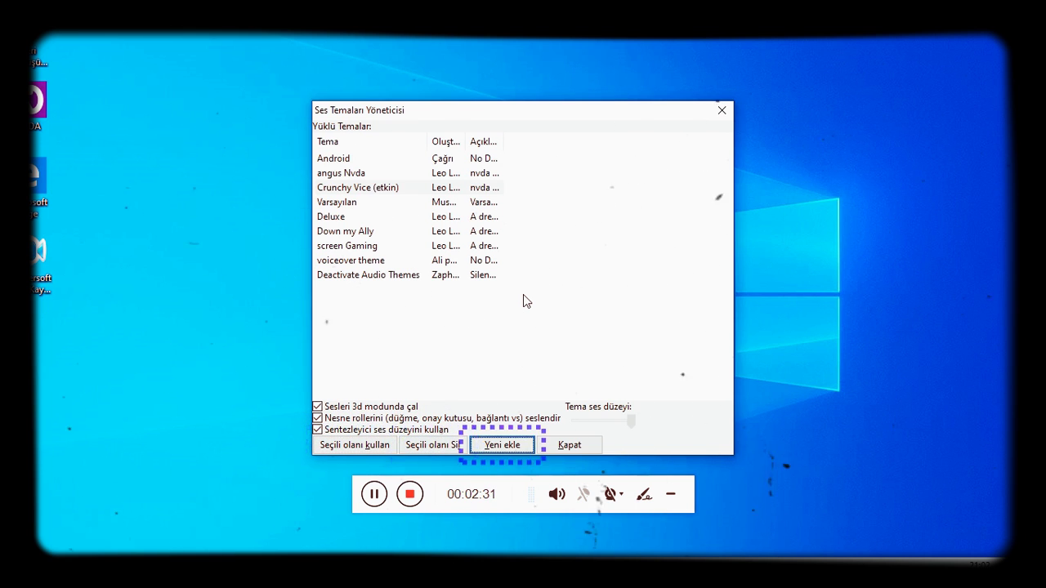
key(Down)
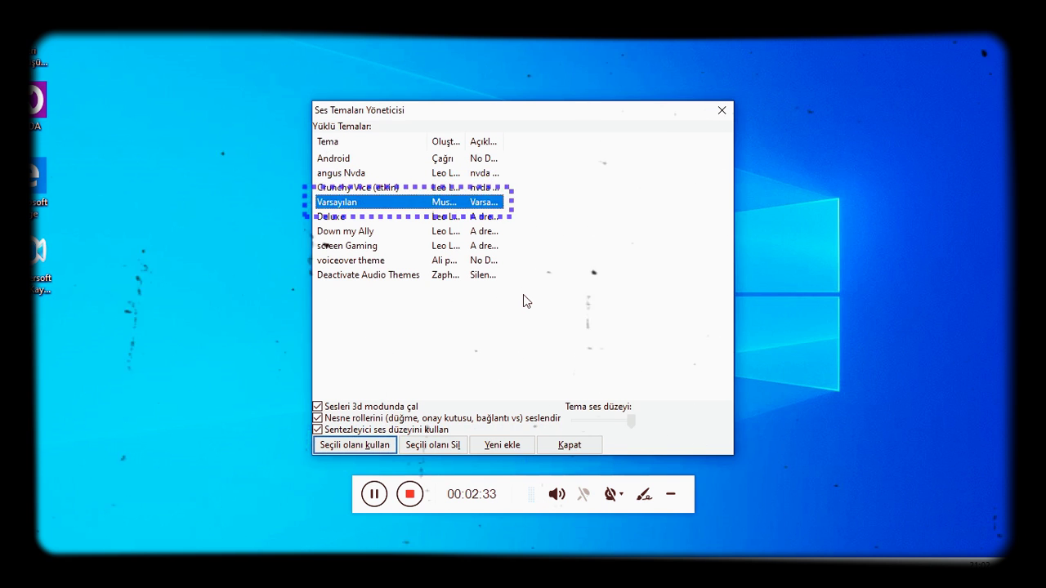
key(Down)
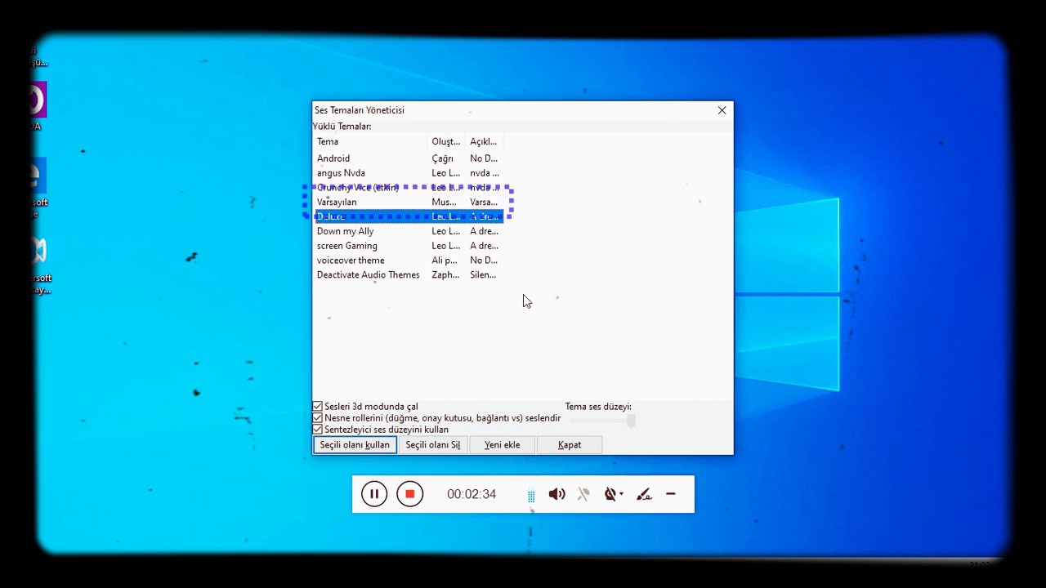
key(Down)
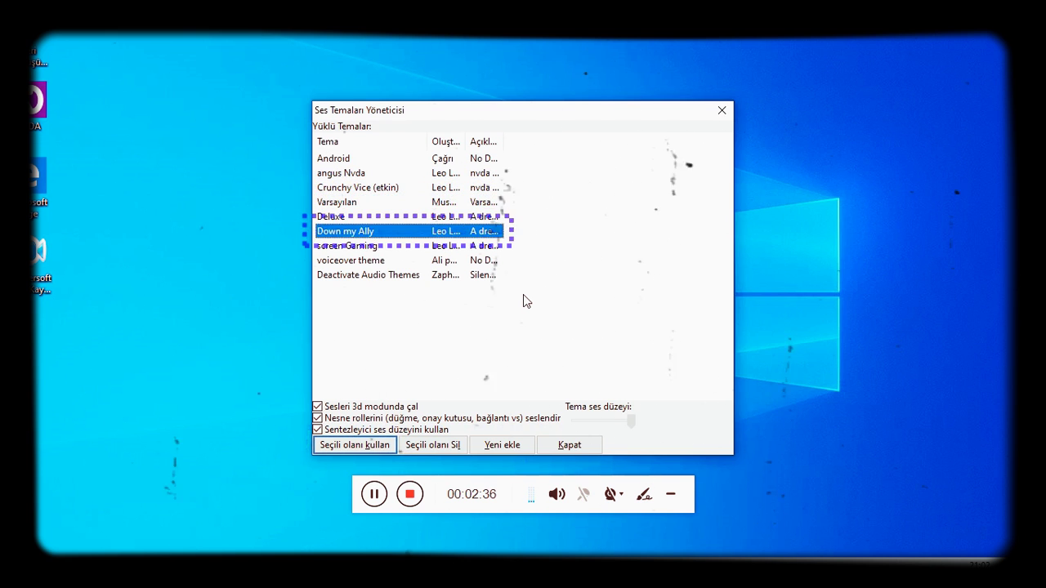
key(Down)
key(Down)
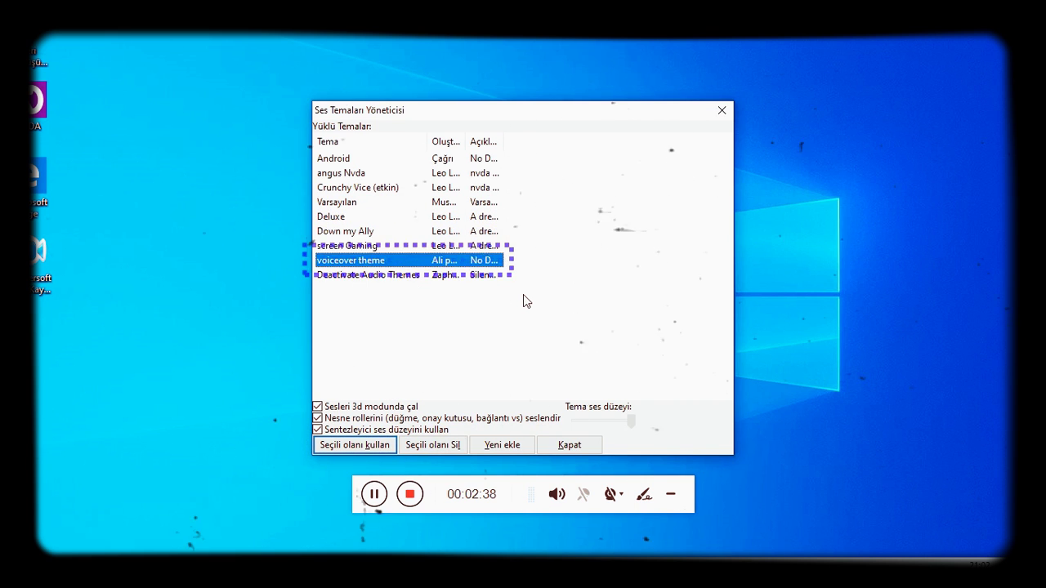
key(Down)
key(Up)
key(Up)
key(Up)
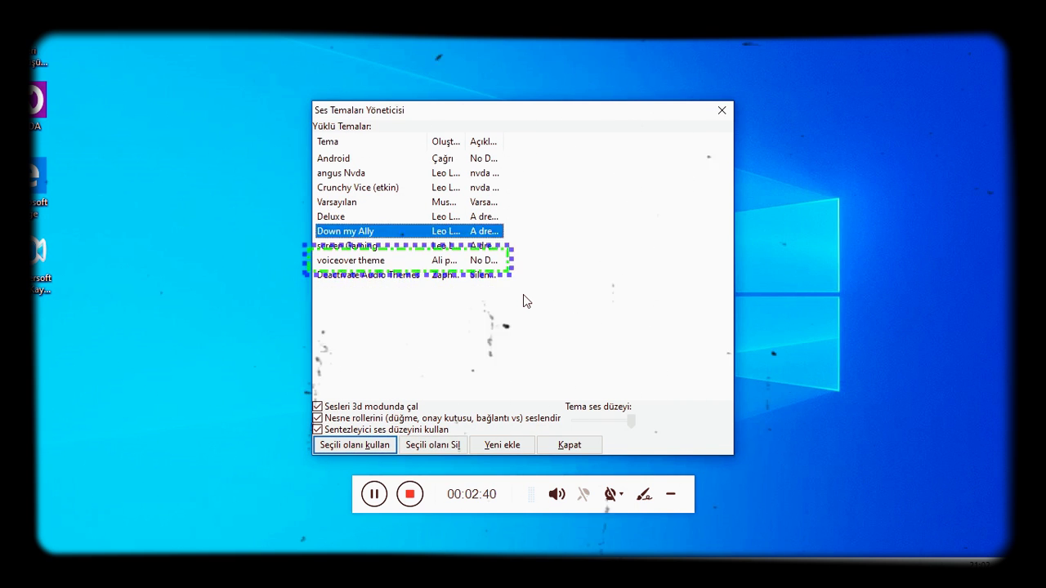
- Sample the Crunchy Vice theme's sounds further by going back through the installed themes from the first entry
key(Up)
key(Up)
key(Up)
key(Up)
key(Up)
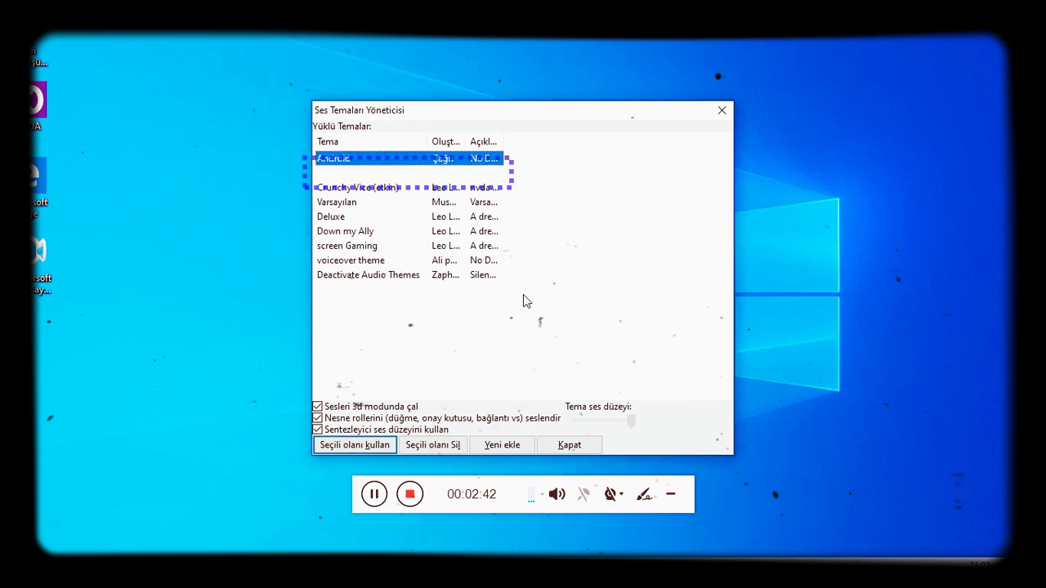
key(Down)
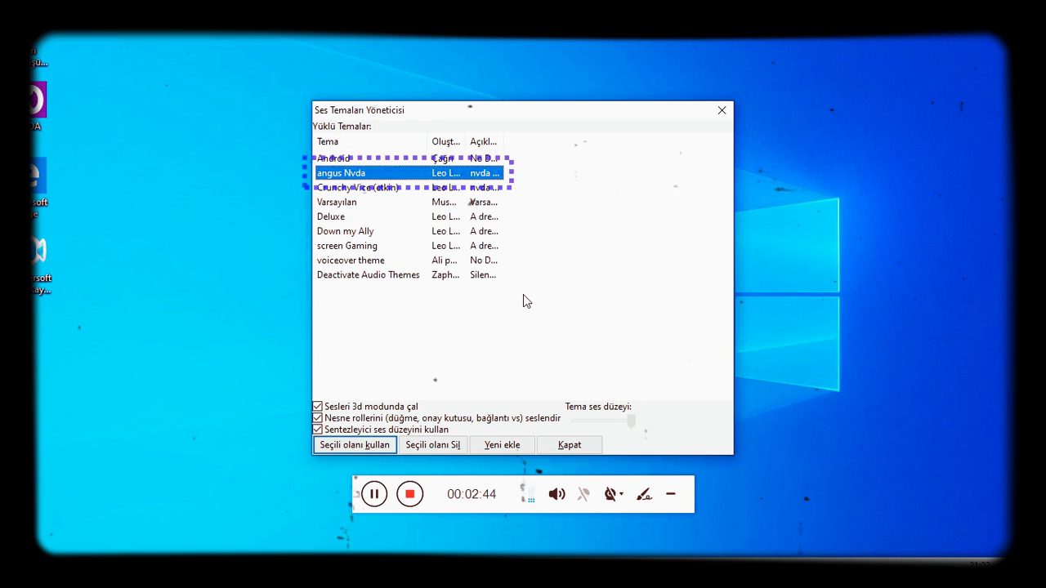
key(Down)
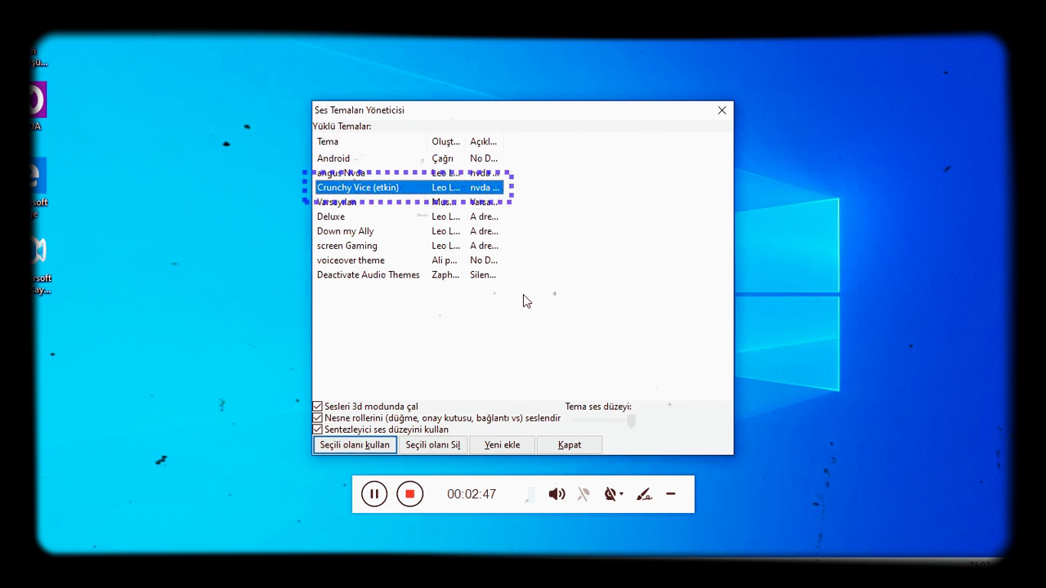
- Switch the active audio theme to Varsayılan (Default)
key(Down)
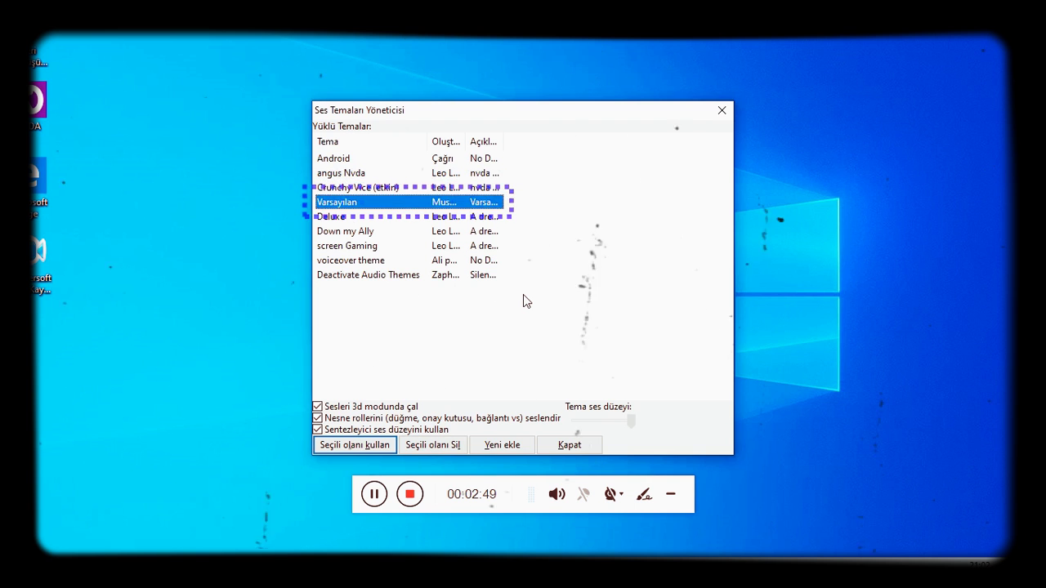
key(Tab)
key(Tab)
key(Tab)
key(Tab)
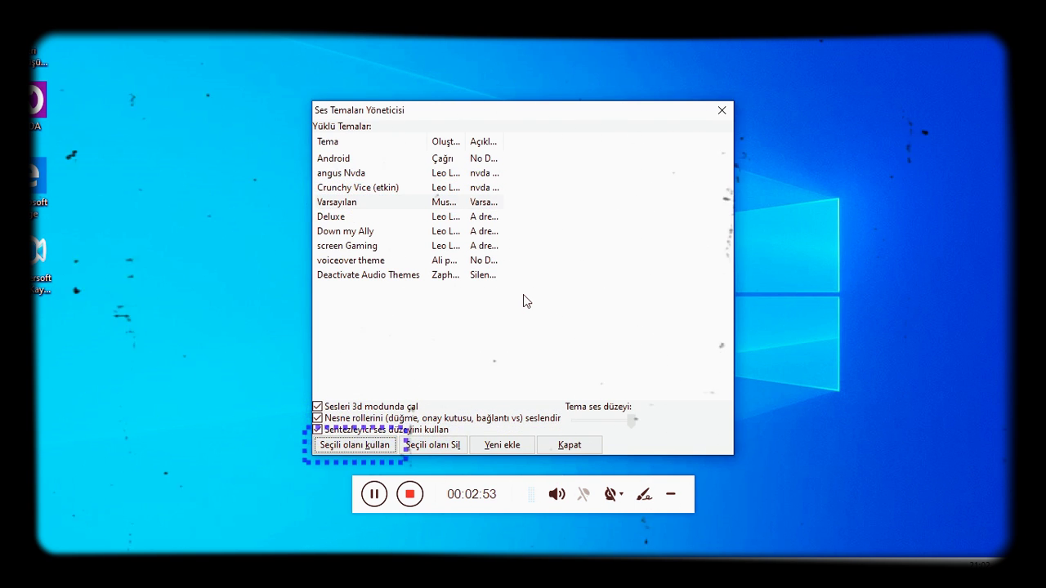
key(Tab)
key(shift+Tab)
key(Return)
- Sample the Default theme's sounds by moving through the controls and the installed themes list
key(Tab)
key(shift+Tab)
key(Tab)
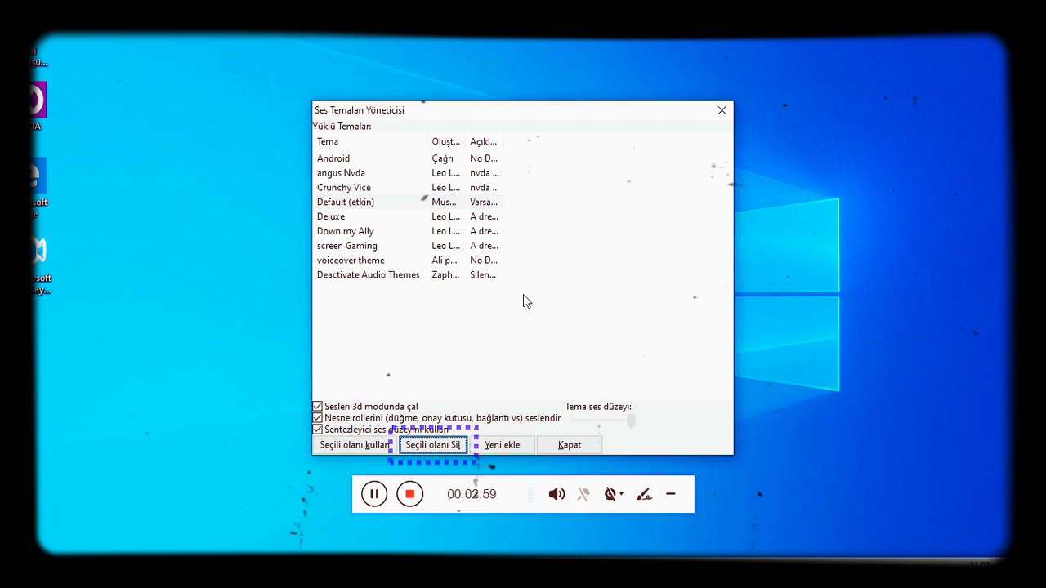
key(Tab)
key(Tab)
key(Tab)
key(Down)
key(Up)
key(Up)
key(Up)
key(Up)
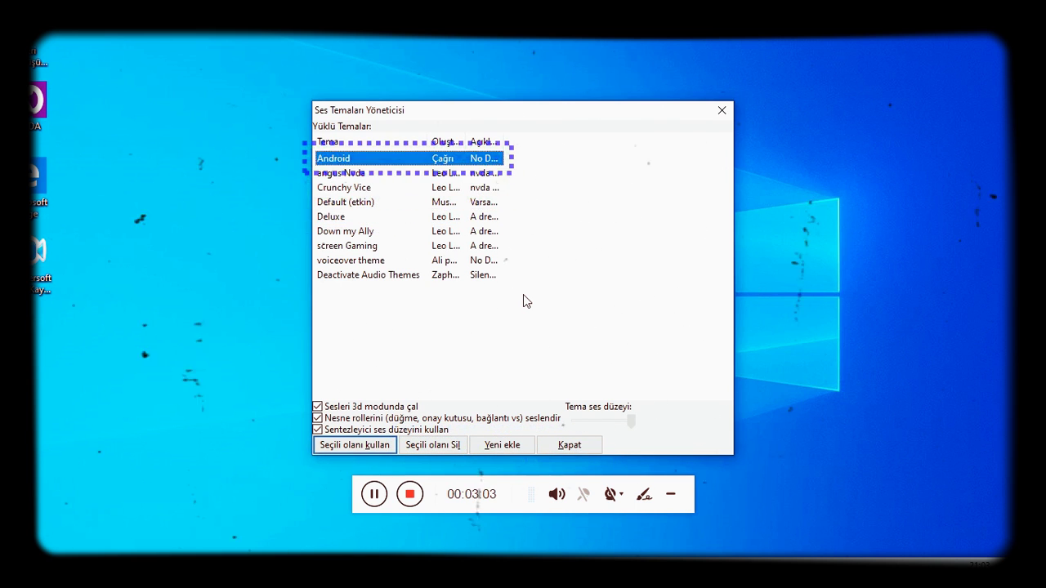
key(Down)
key(Down)
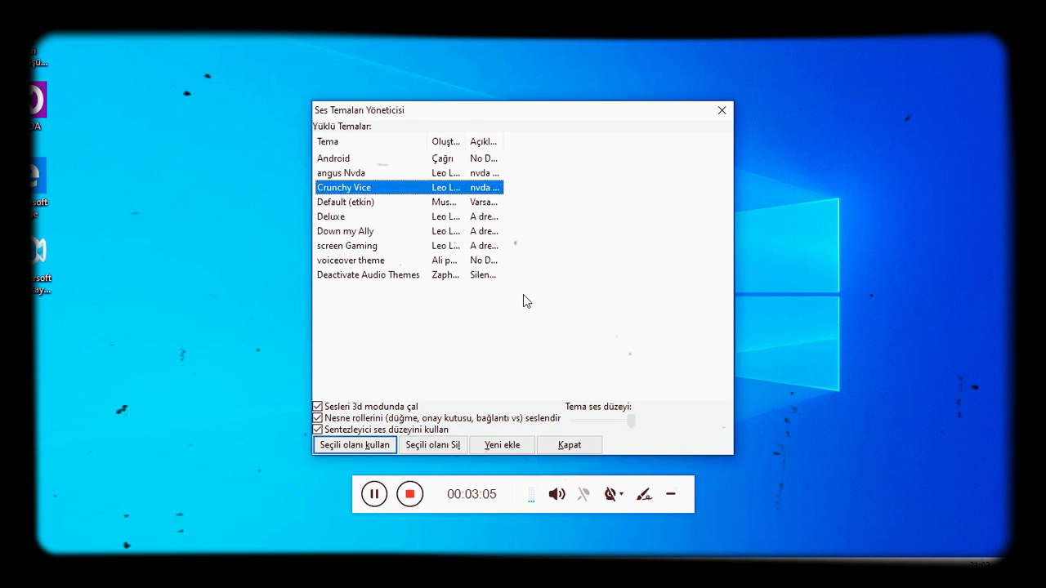
key(Down)
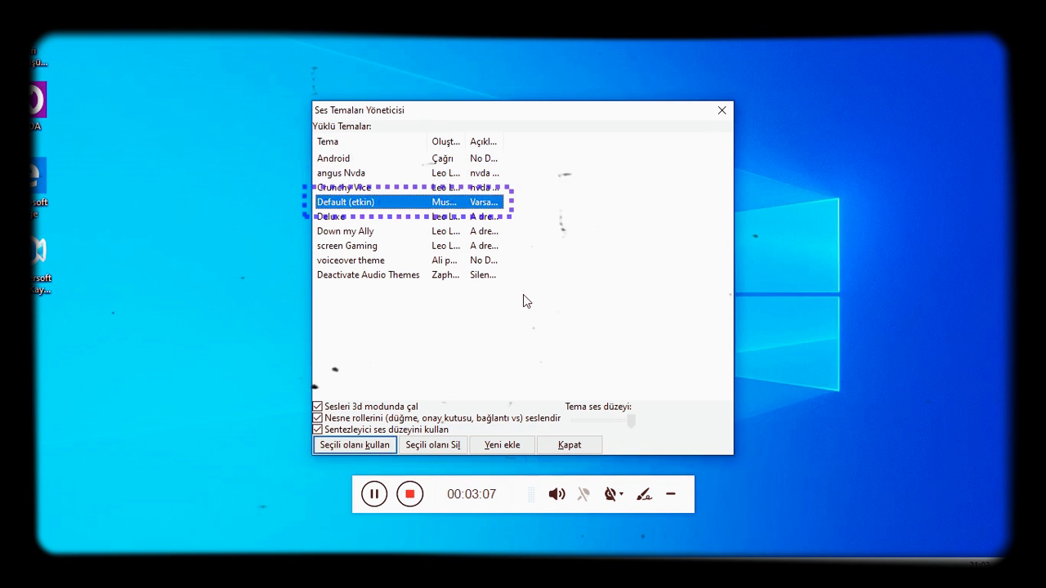
- Switch the active audio theme to Deluxe
key(Down)
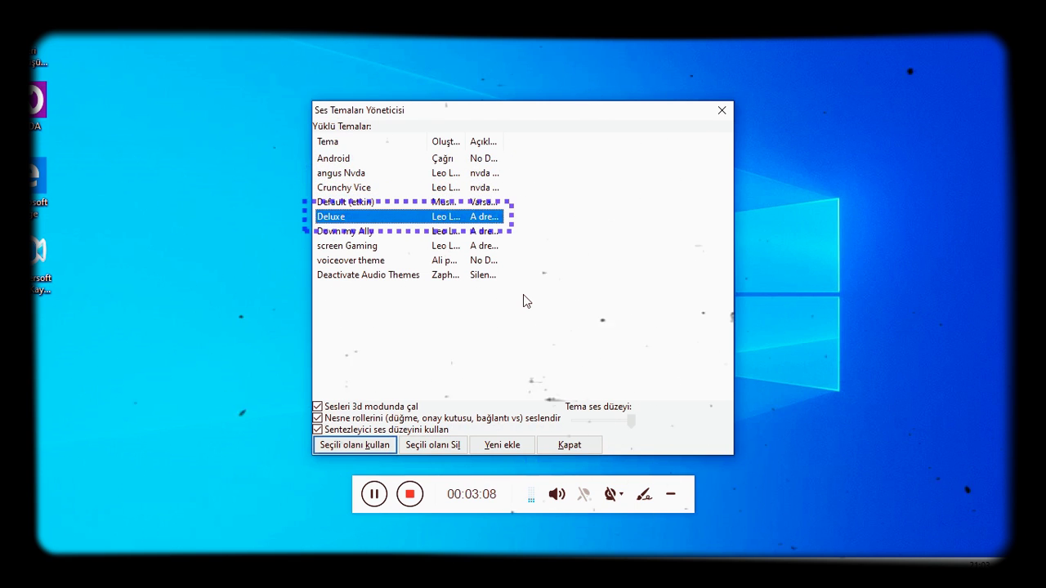
key(Tab)
key(Tab)
key(Tab)
key(Tab)
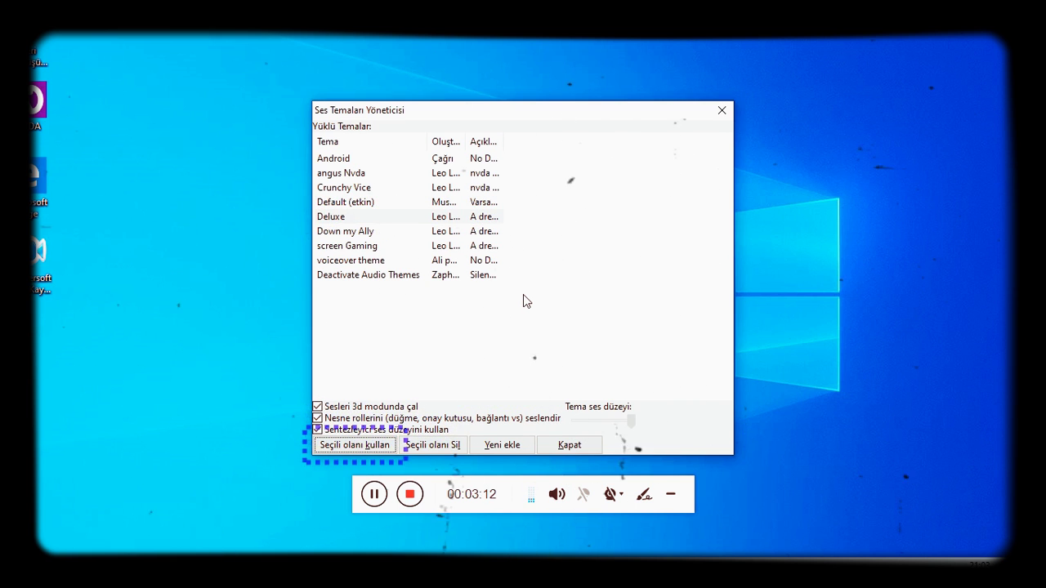
key(Return)
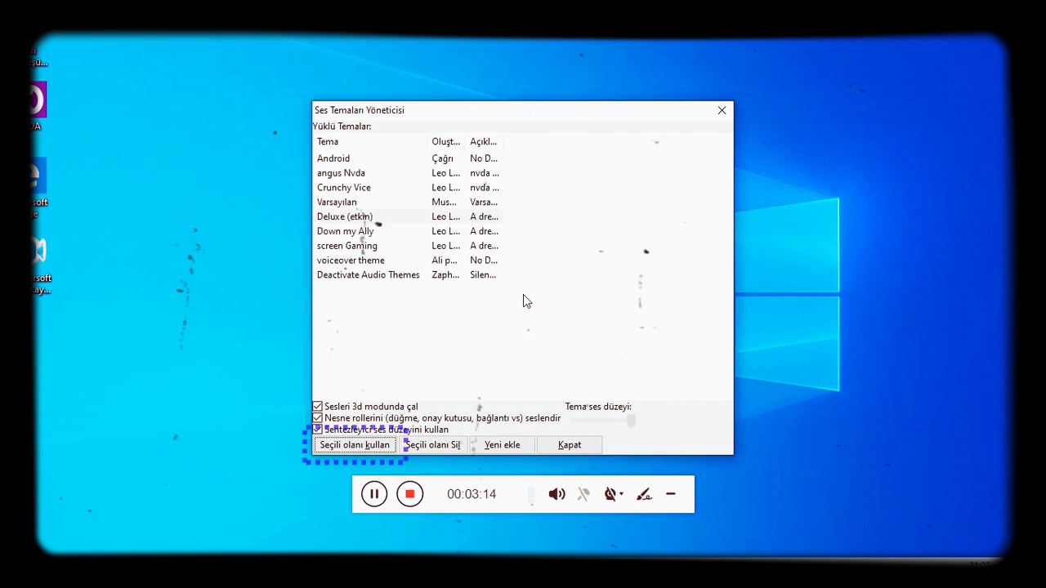
- Sample the Deluxe theme's sounds by moving through the controls and the installed themes list
key(Tab)
key(Tab)
key(Tab)
key(Tab)
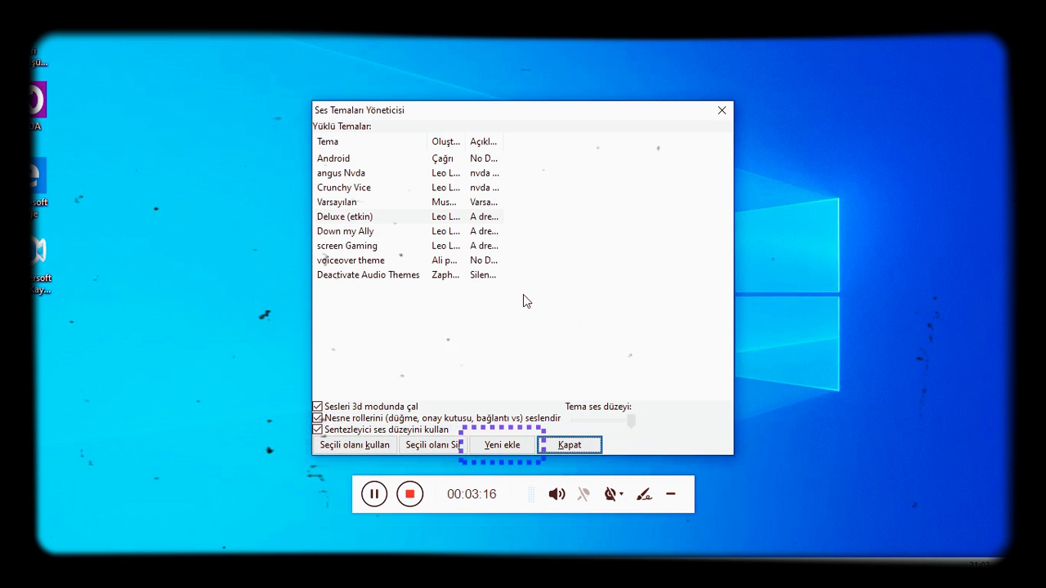
key(Down)
key(Up)
key(Up)
key(Up)
key(Up)
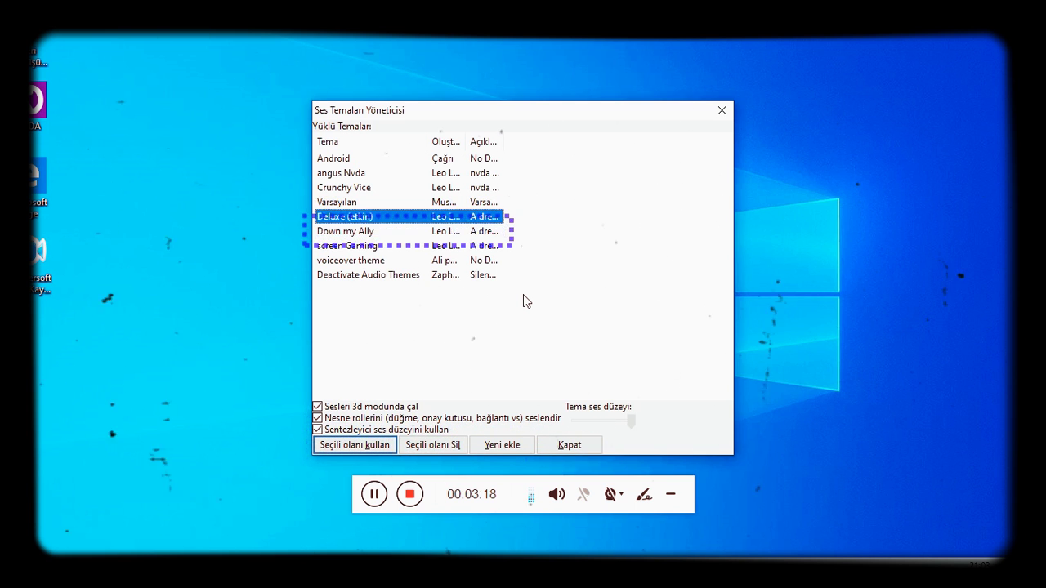
key(Up)
key(Down)
key(Up)
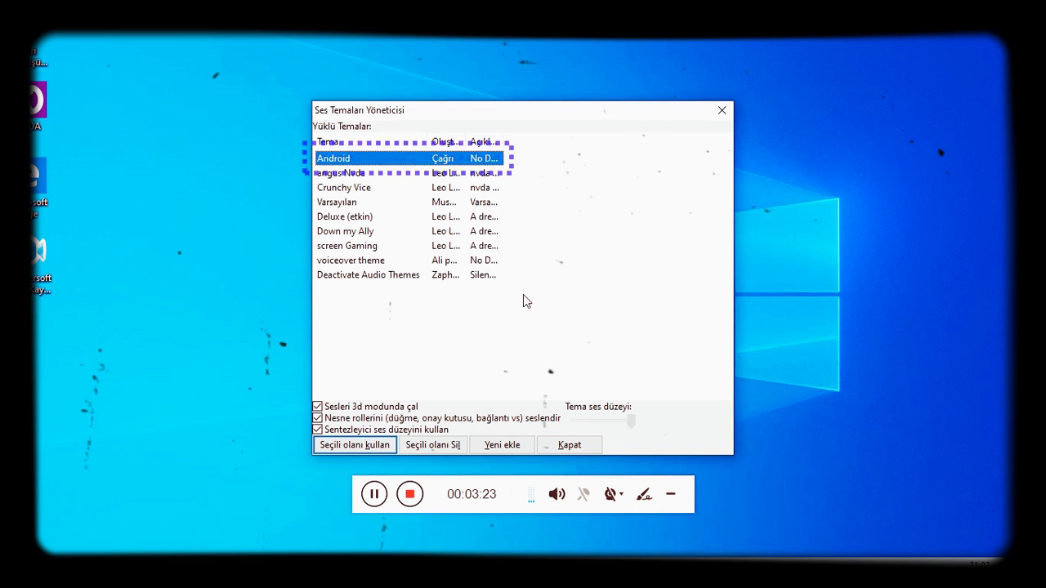
key(Down)
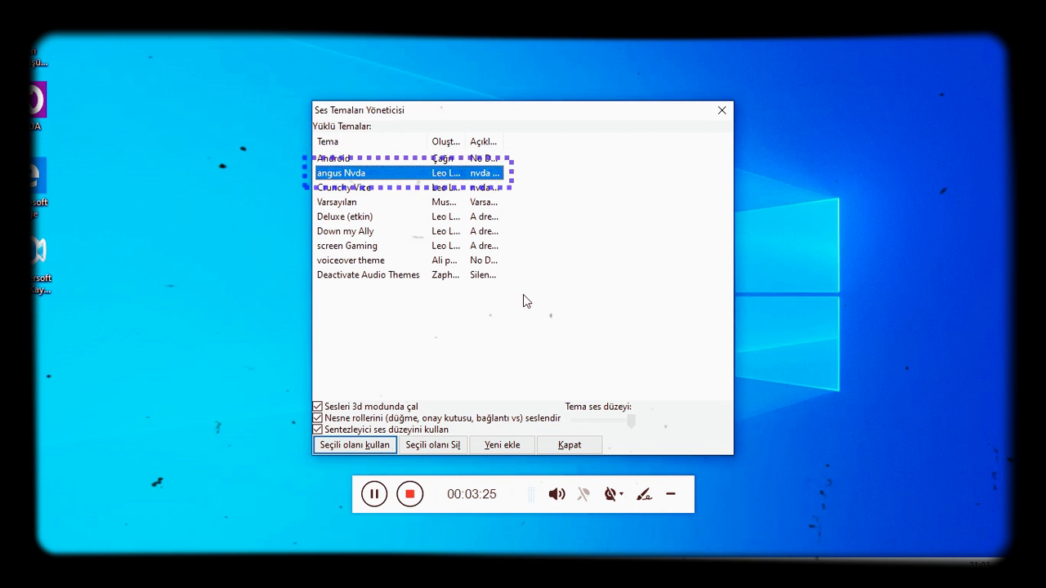
key(Down)
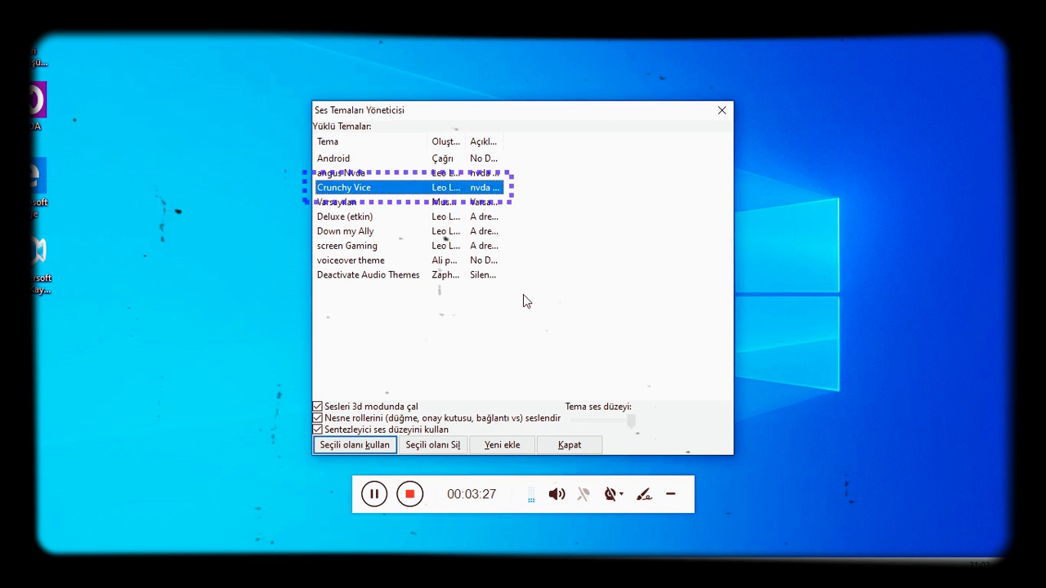
key(Down)
key(Down)
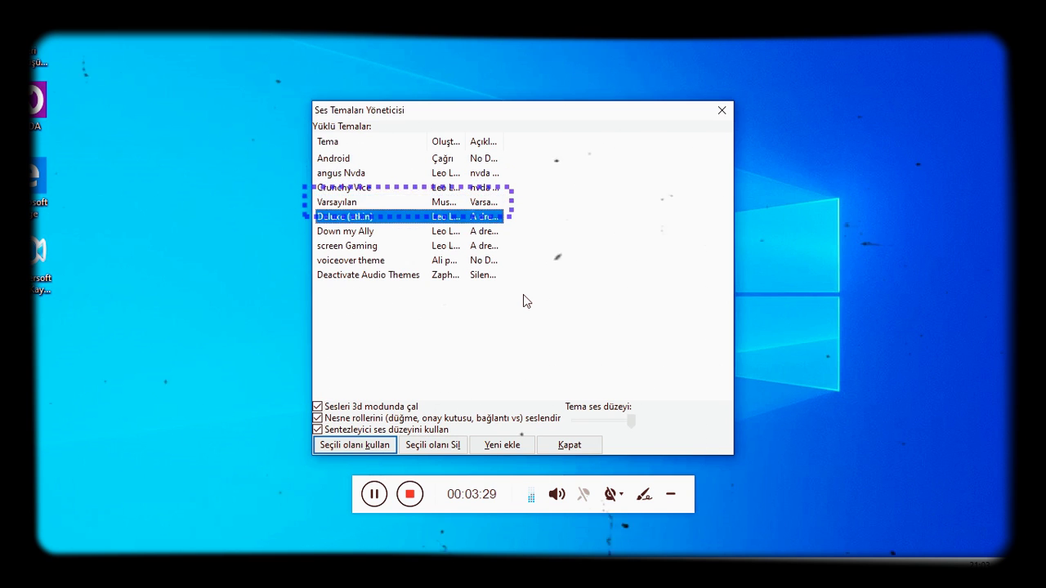
- Switch the active audio theme to Down my Ally
key(Down)
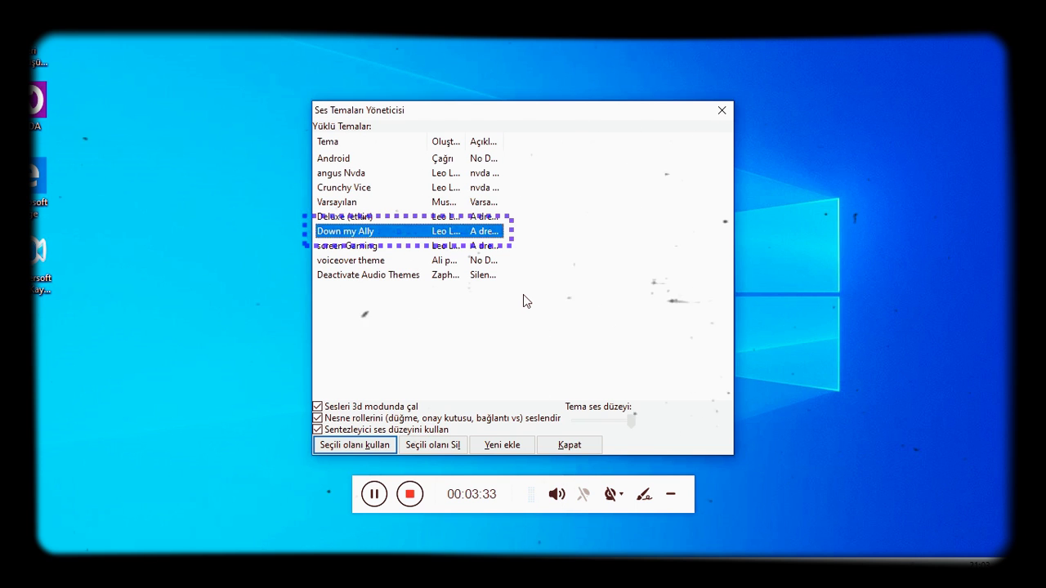
key(Tab)
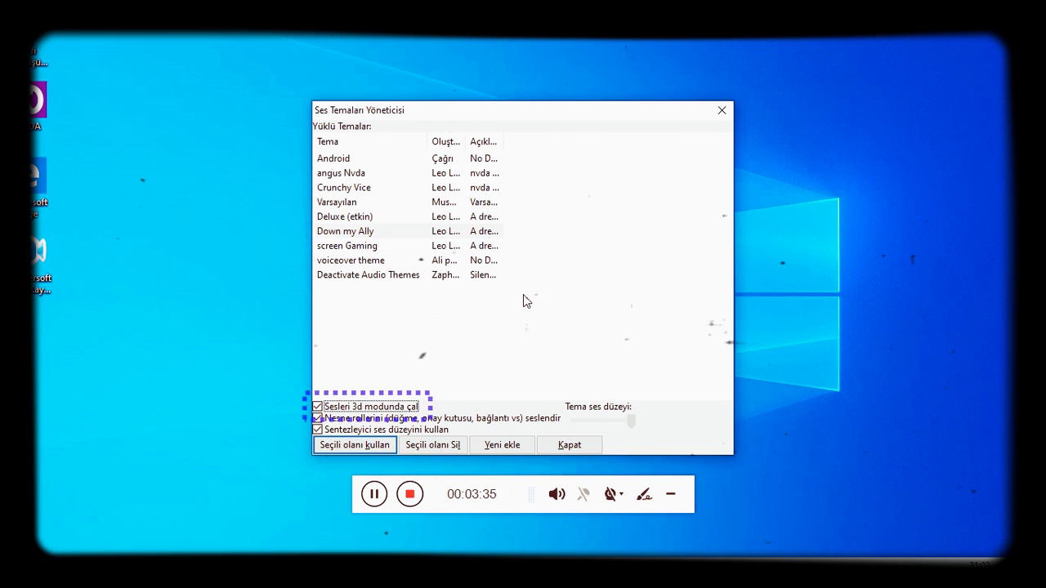
key(Tab)
key(Tab)
key(Tab)
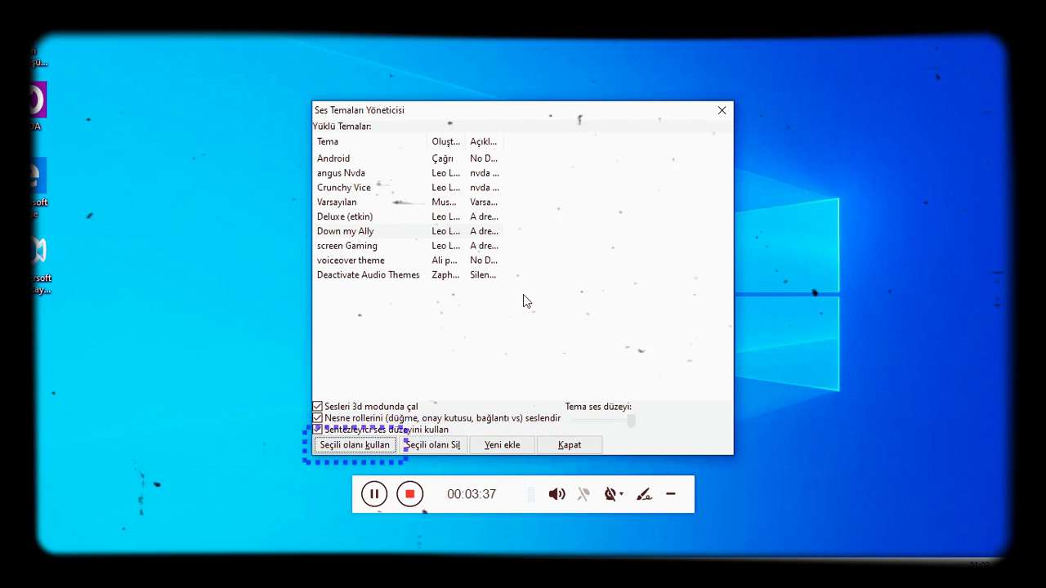
key(space)
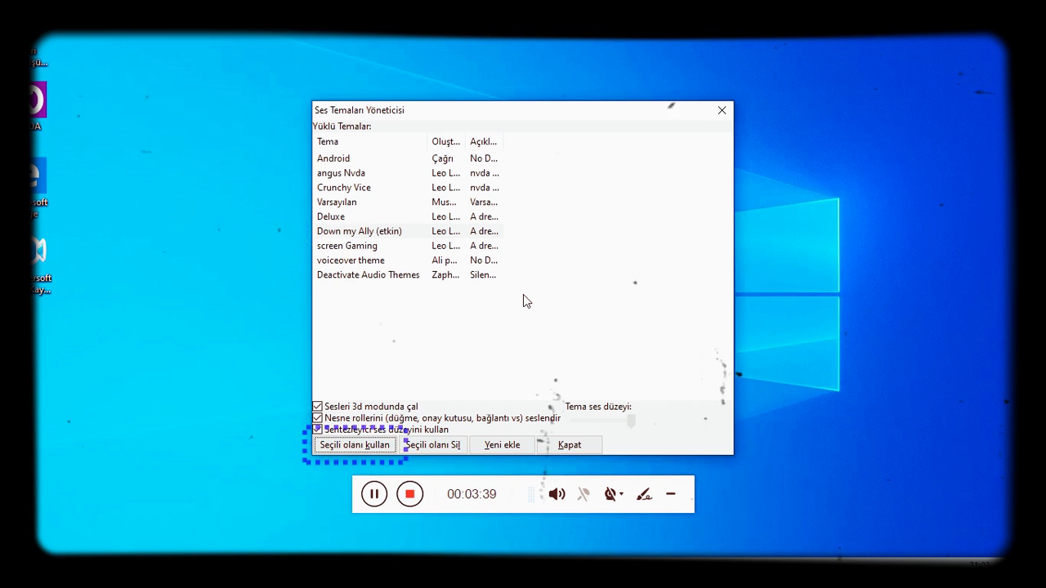
- Sample the Down my Ally theme's sounds by moving through the controls and the installed themes list
key(Tab)
key(Tab)
key(Tab)
key(Tab)
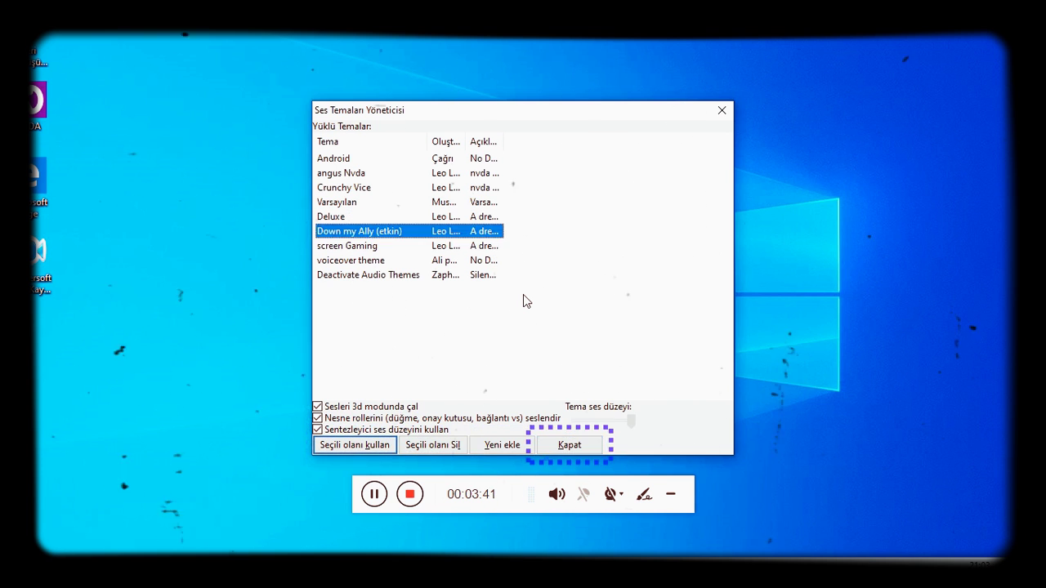
key(Up)
key(Up)
key(Up)
key(Up)
key(Up)
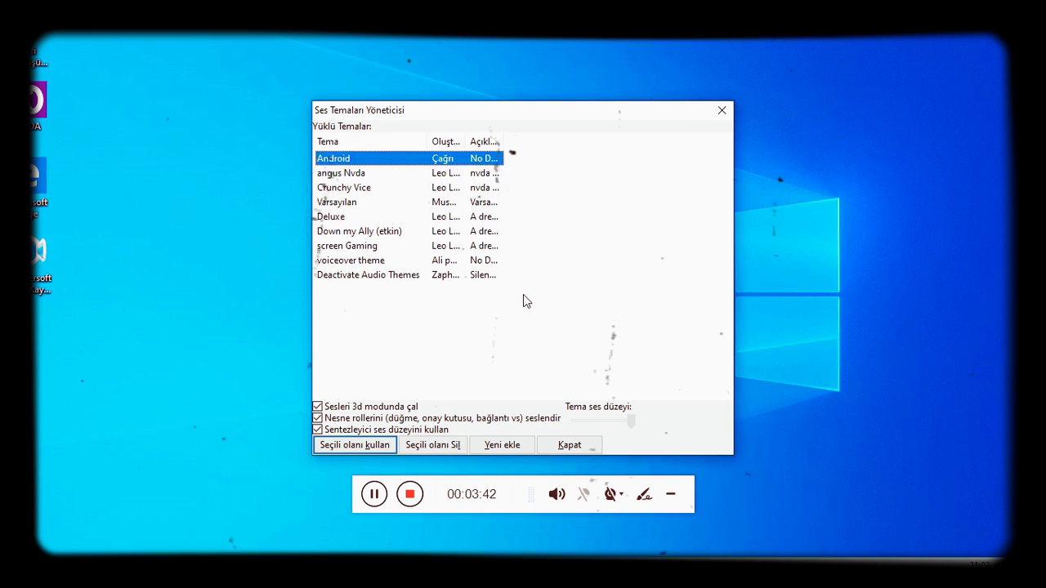
key(Down)
key(Up)
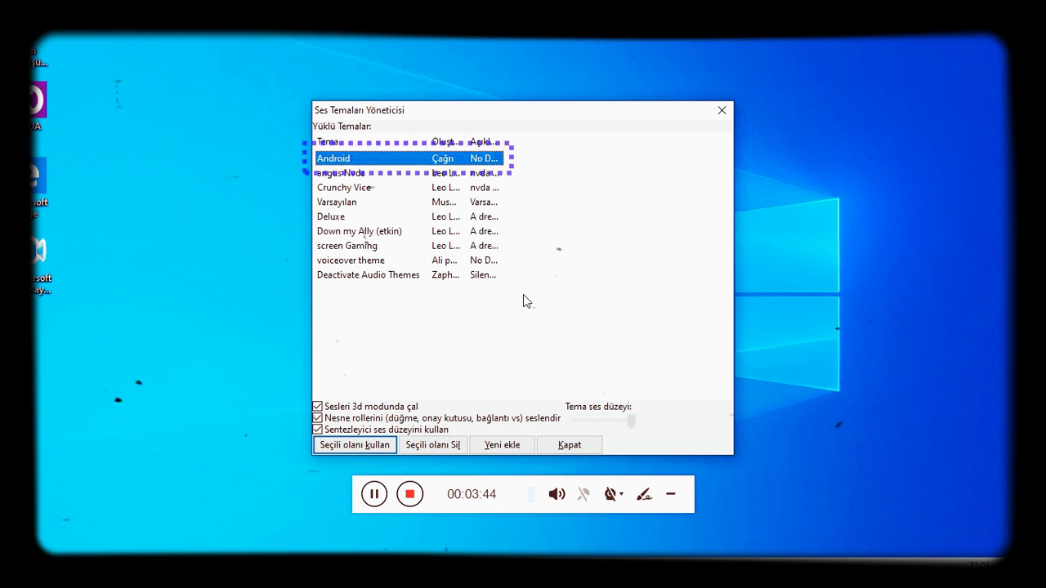
key(Down)
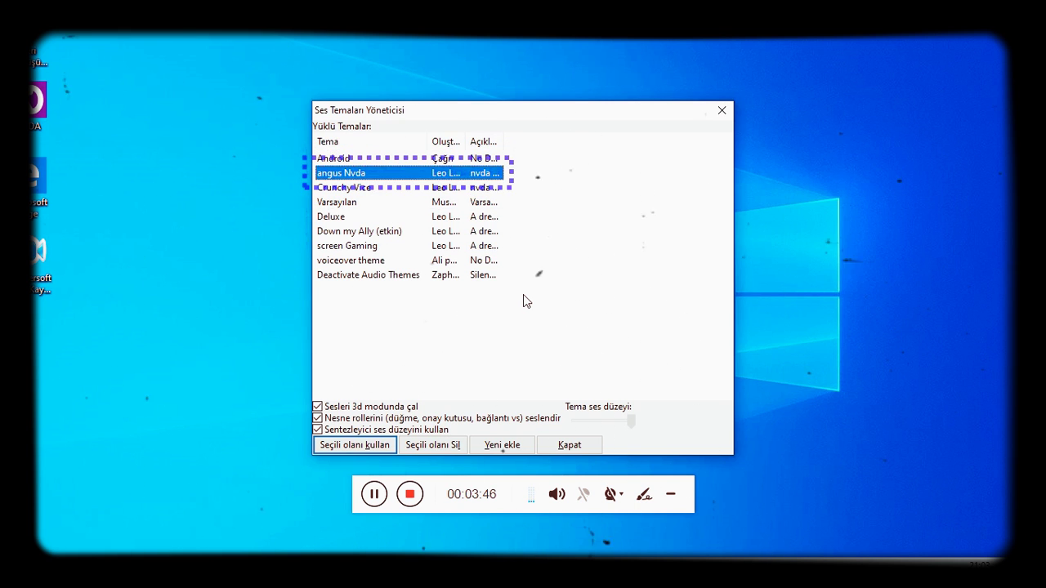
key(Down)
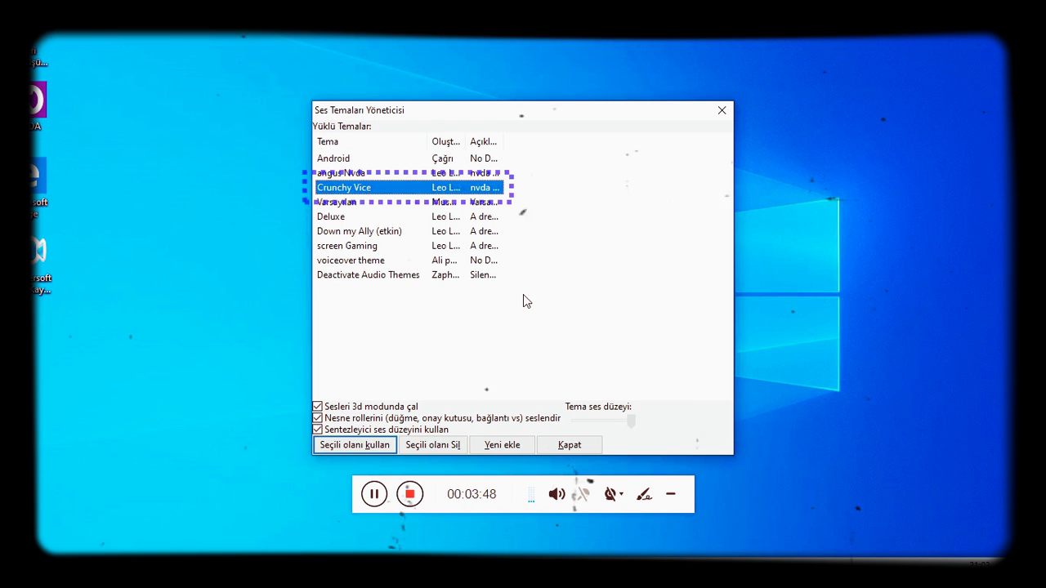
key(Down)
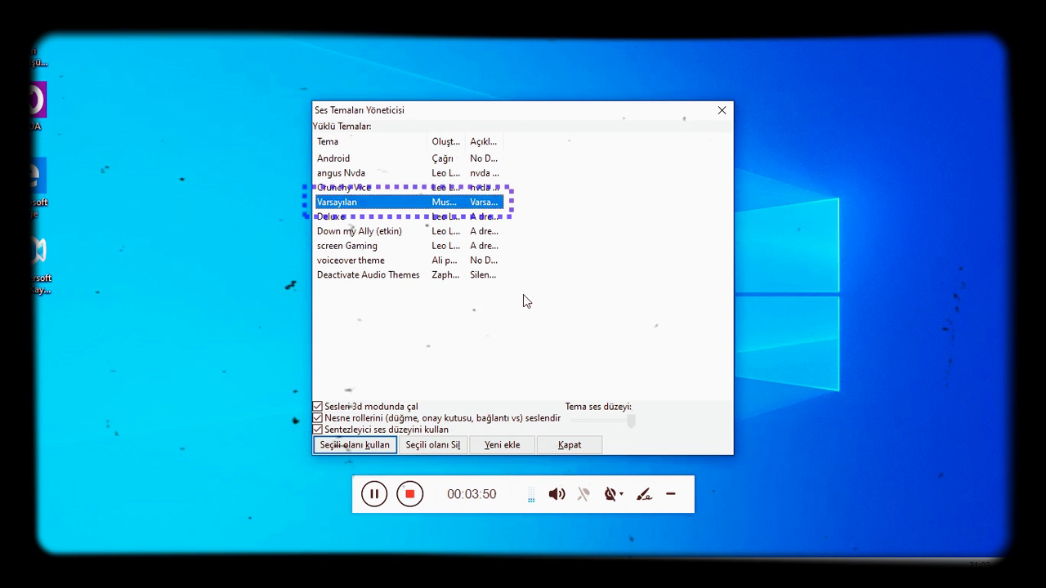
key(Down)
key(Down)
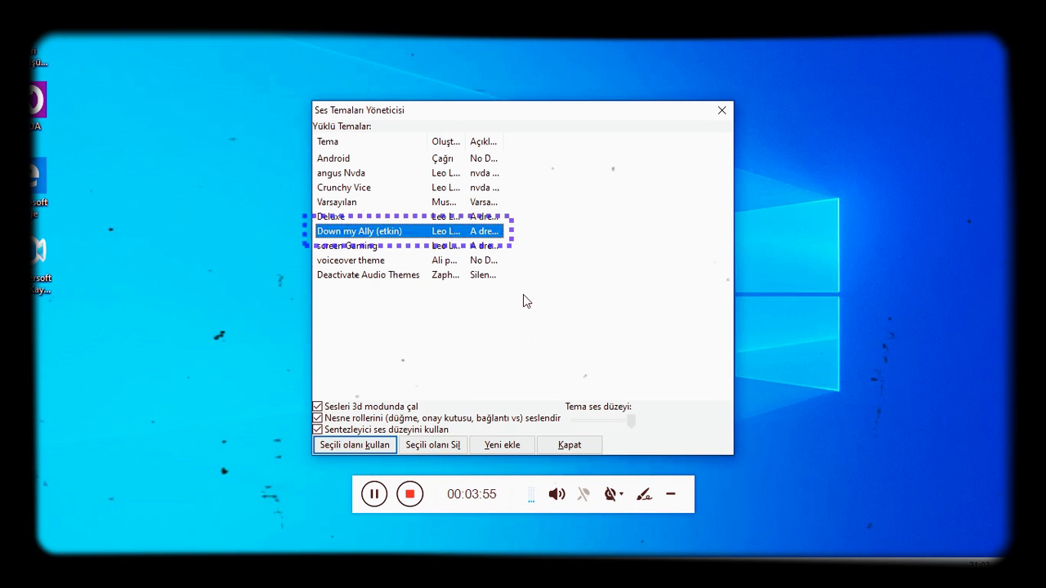
- Switch the active audio theme to screen Gaming
key(Down)
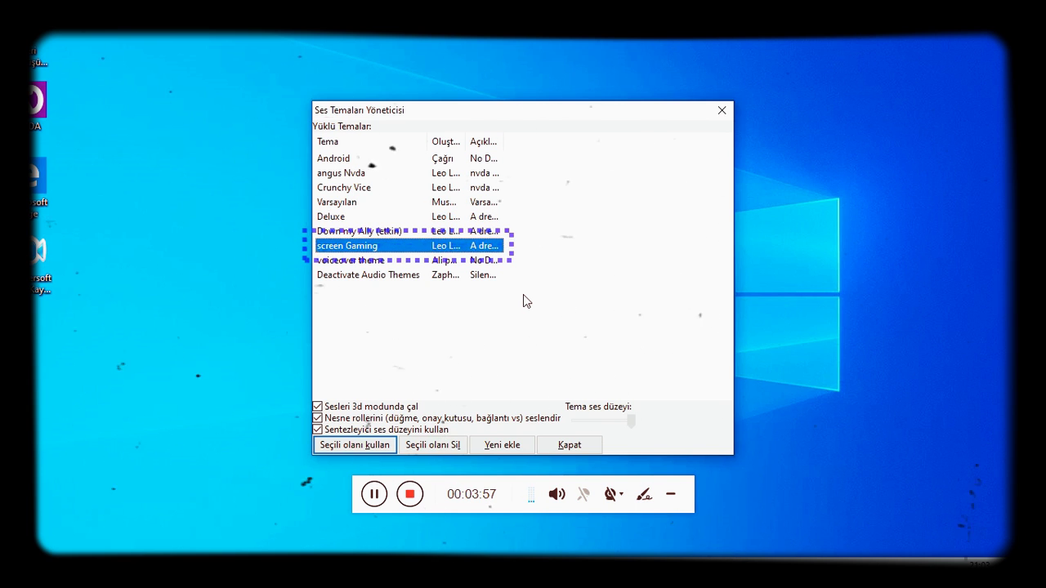
key(Tab)
key(Tab)
key(Tab)
key(Tab)
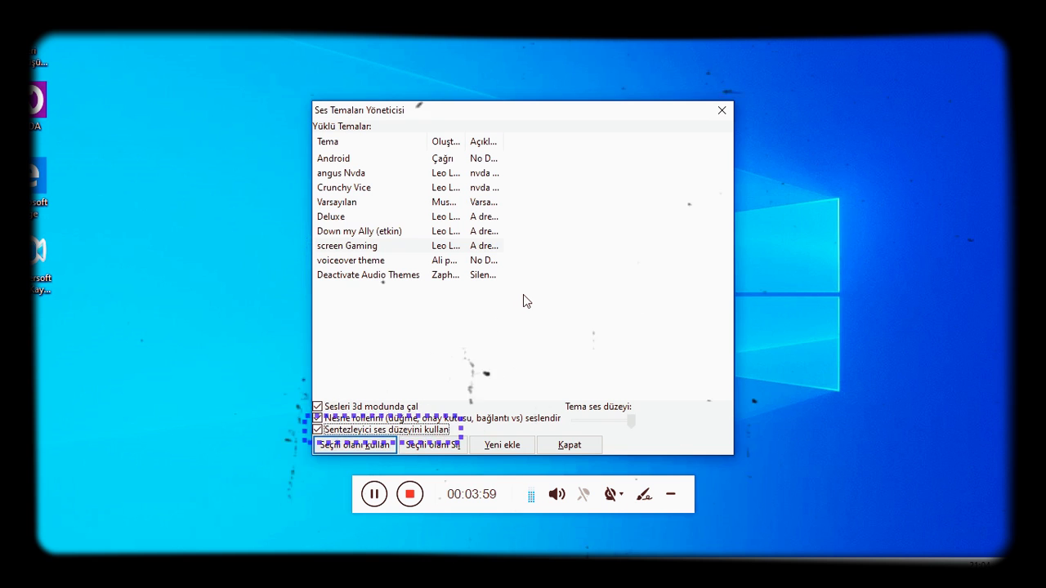
key(space)
- Apply the selected screen Gaming theme and sample its sounds on the remaining controls of the themes manager
key(Tab)
key(Tab)
key(Tab)
key(Tab)
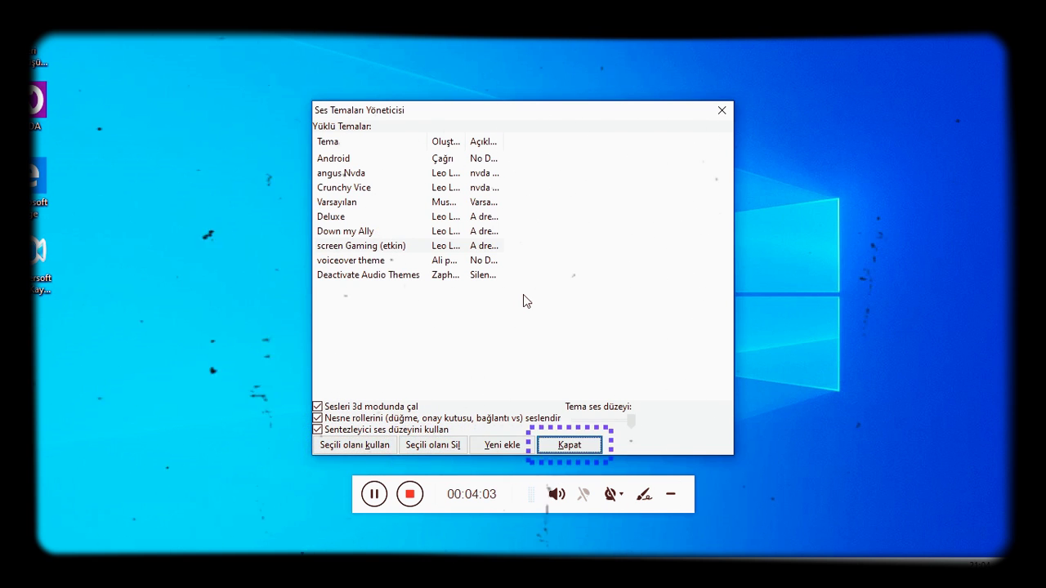
- Sample the screen Gaming theme's sounds by moving through the installed themes list from Android down to voiceover theme
key(Up)
key(Up)
key(Up)
key(Up)
key(Up)
key(Up)
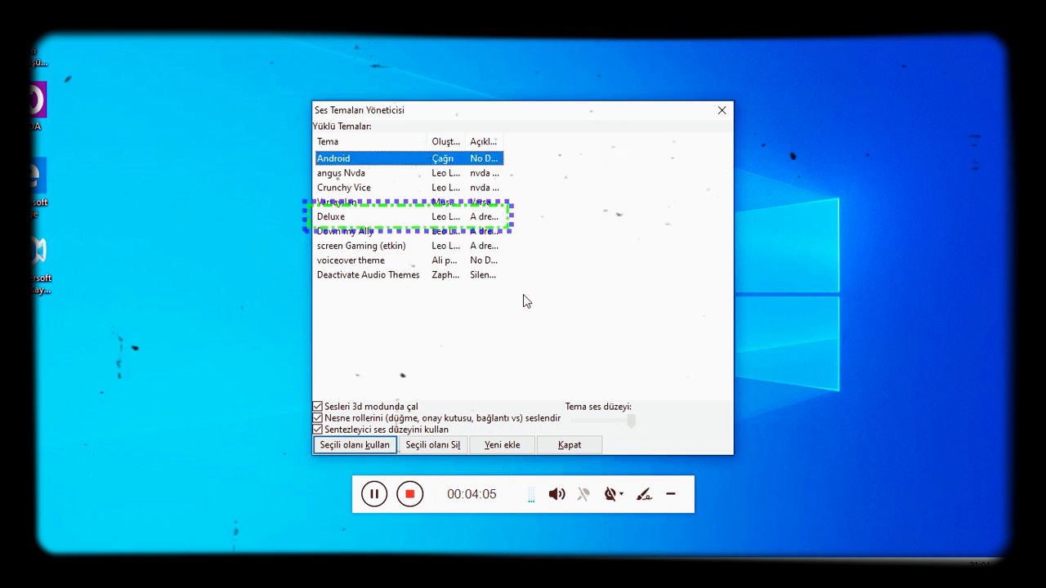
key(Down)
key(Up)
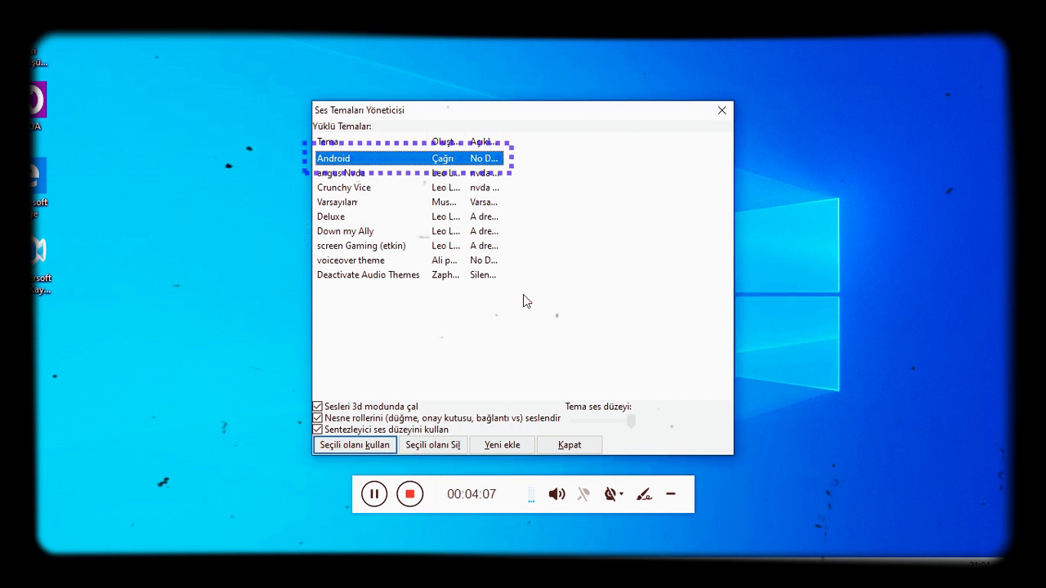
key(Down)
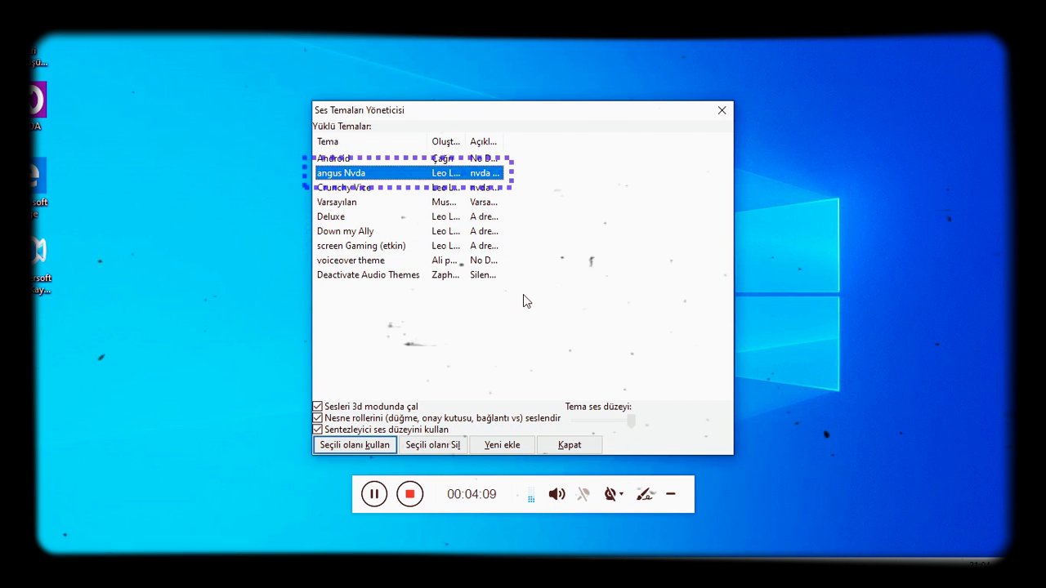
key(Down)
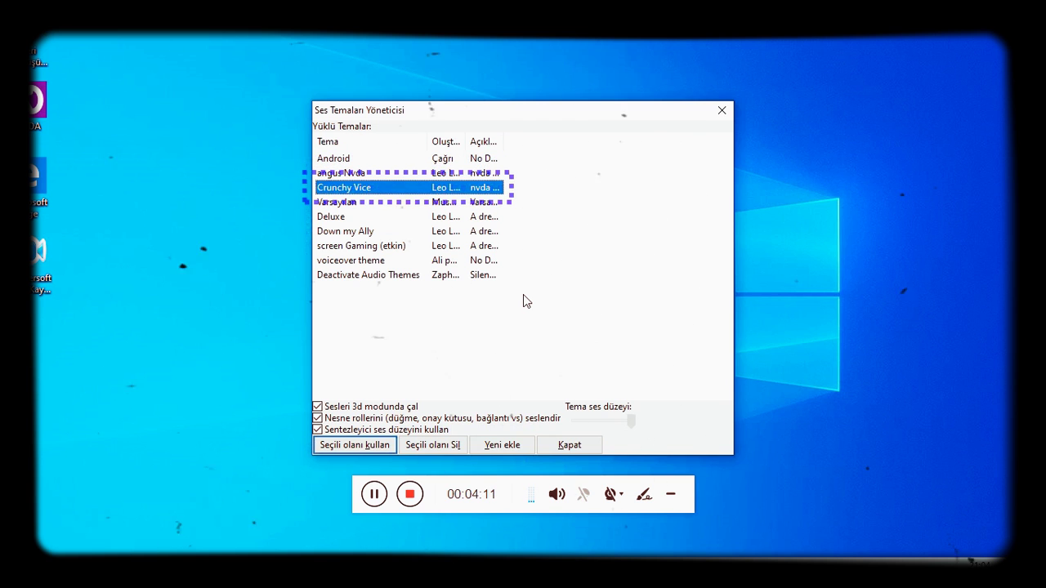
key(Down)
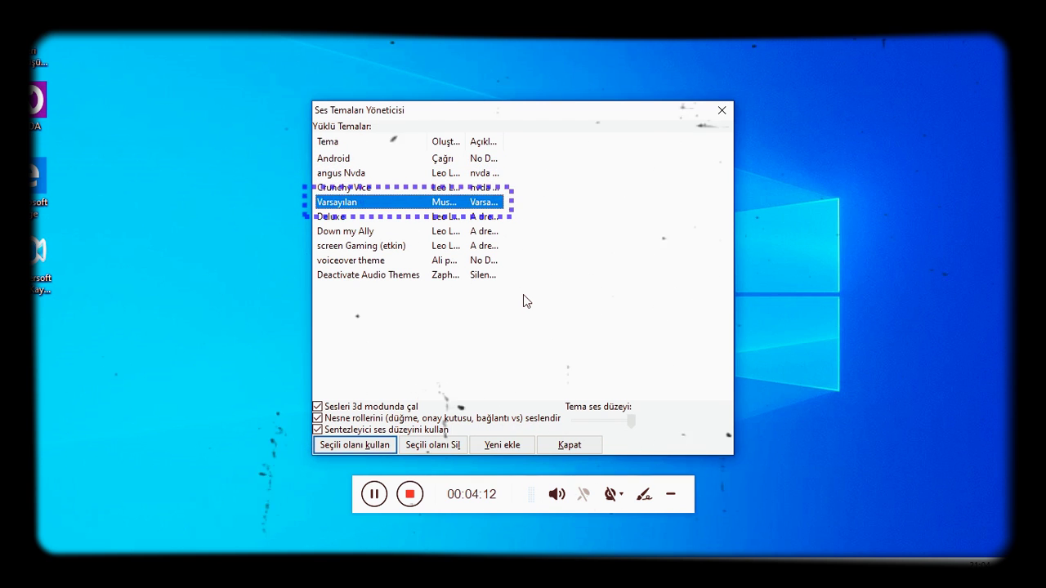
key(Down)
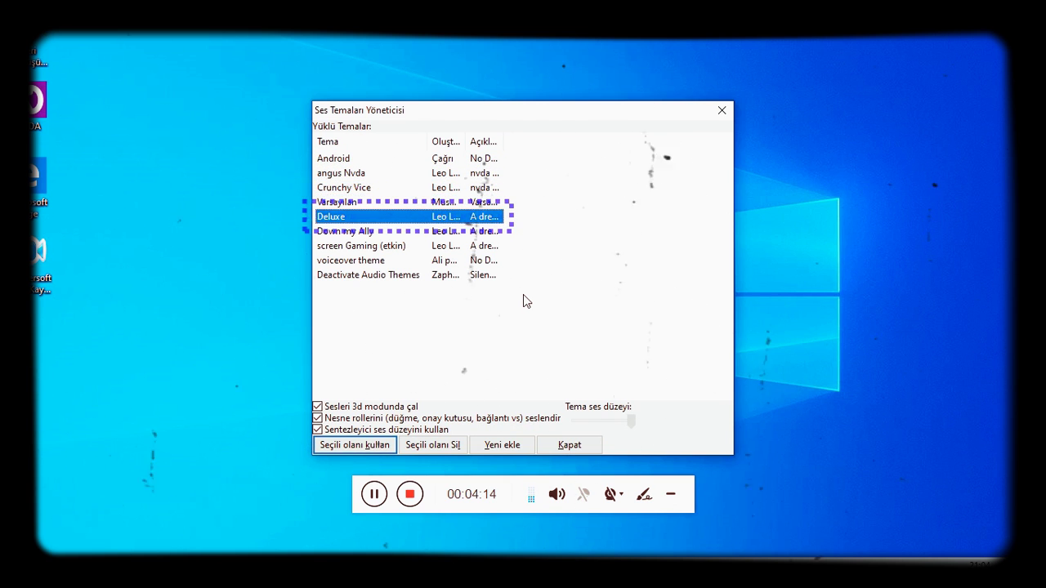
key(Down)
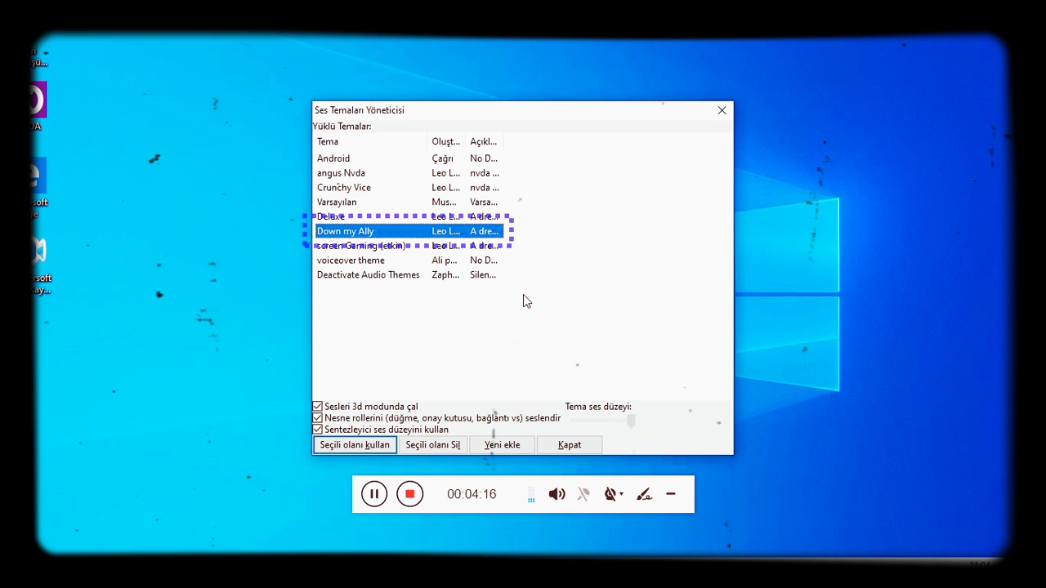
key(Down)
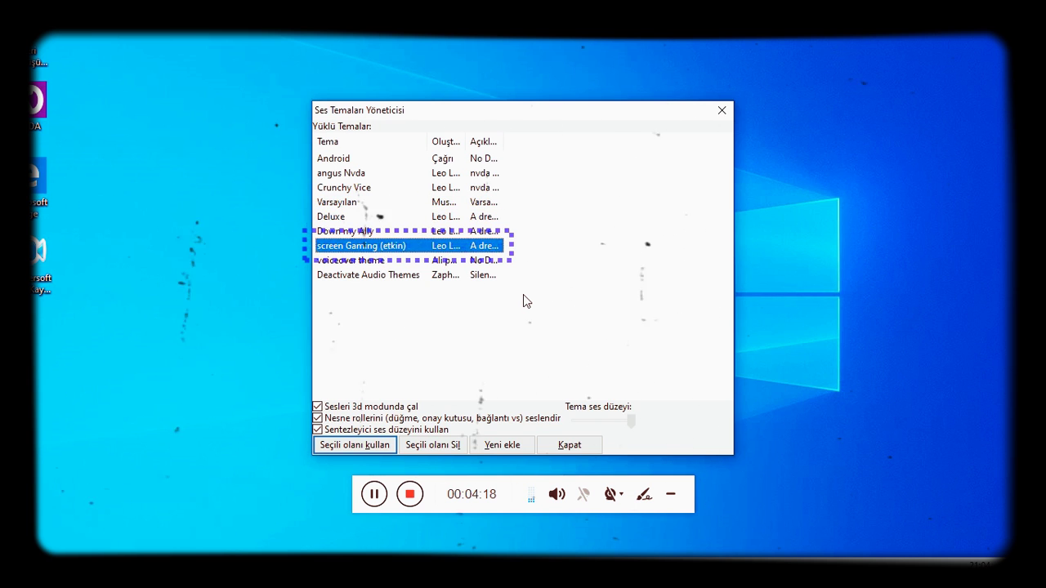
key(Down)
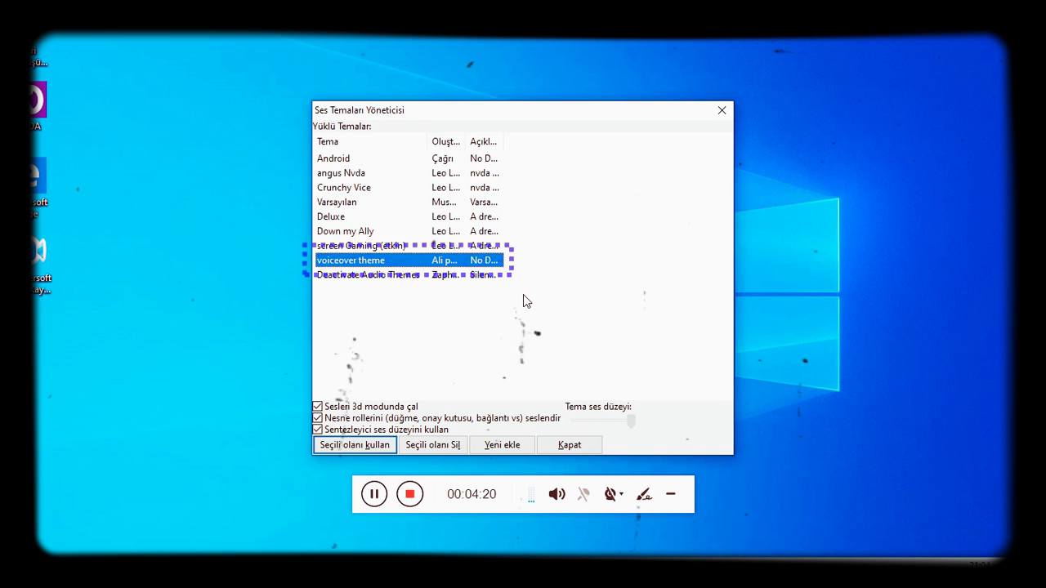
- Apply the Deactivate Audio Themes entry to turn off audio themes, and close the themes manager
key(Down)
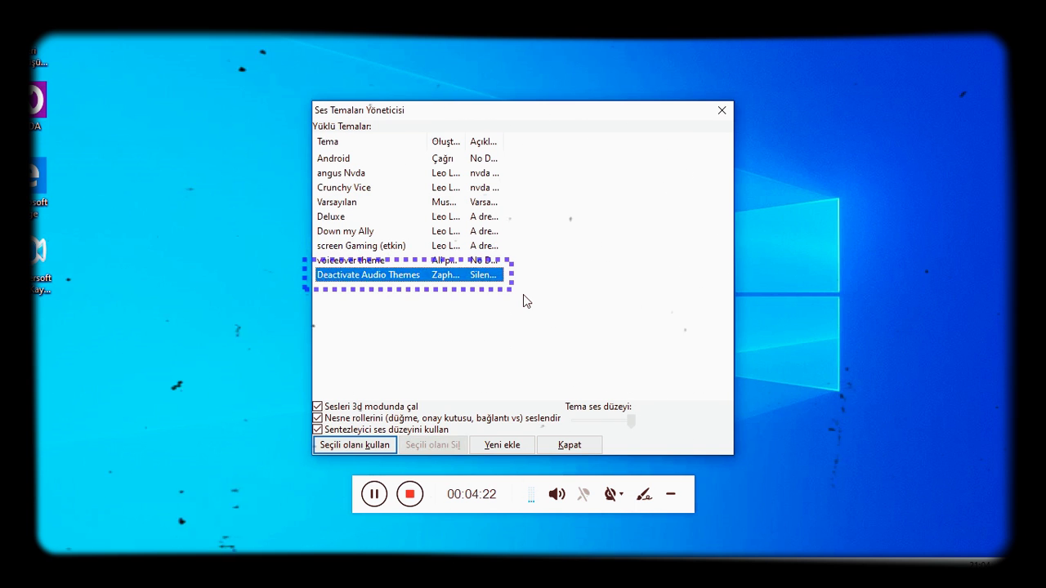
key(Tab)
key(Tab)
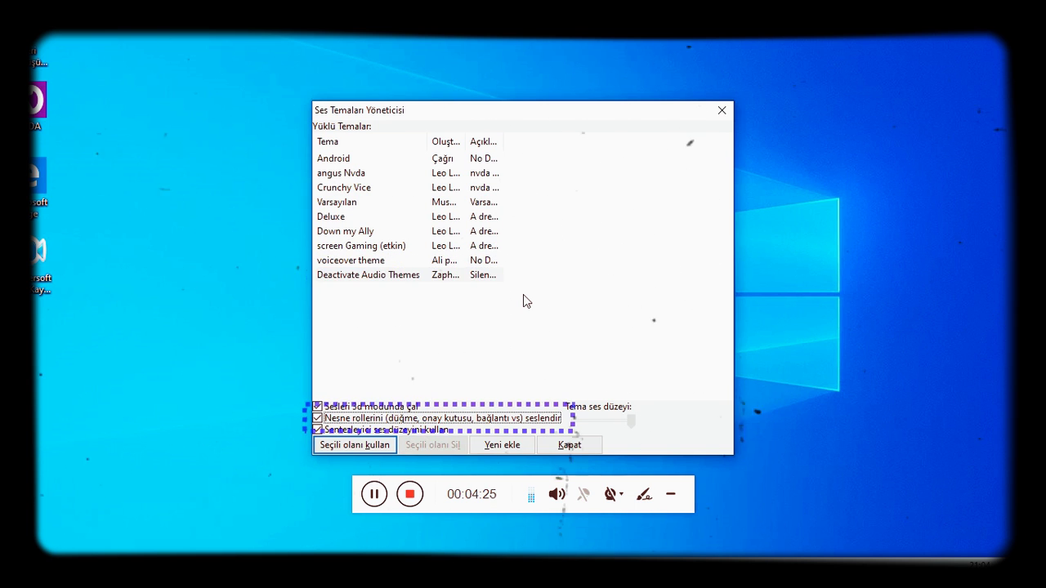
key(Tab)
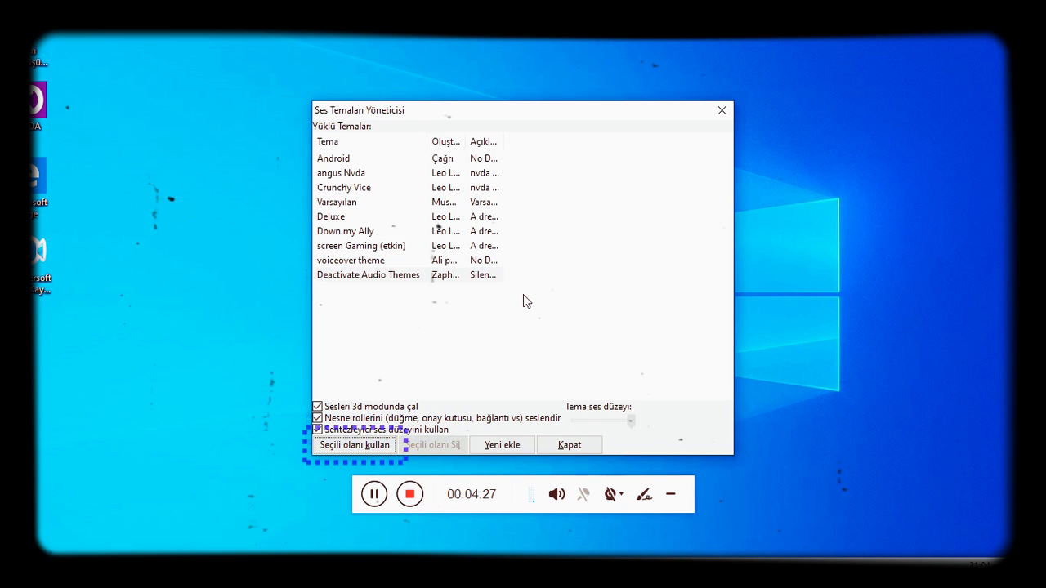
key(Tab)
key(Tab)
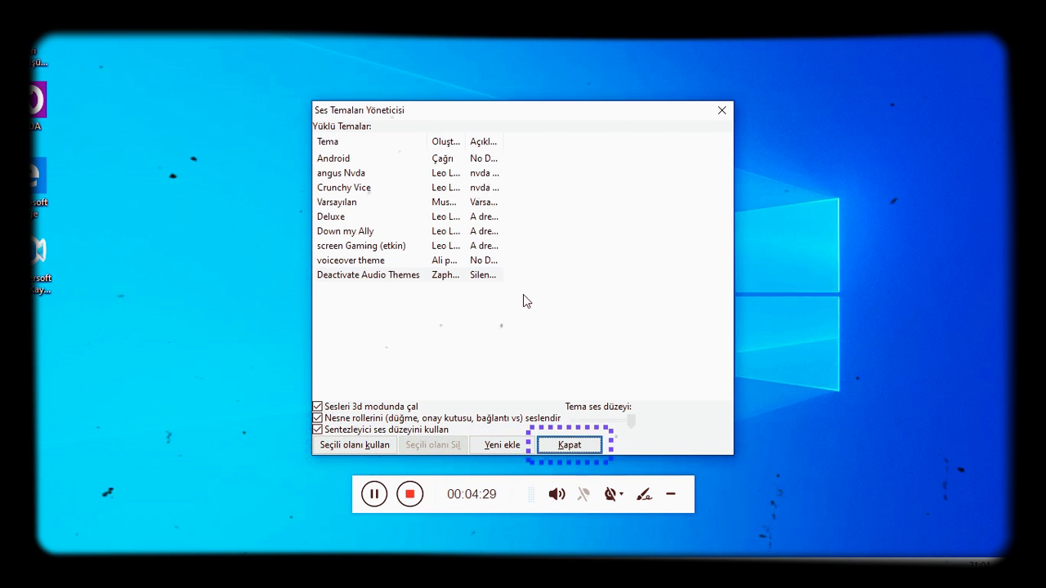
key(space)
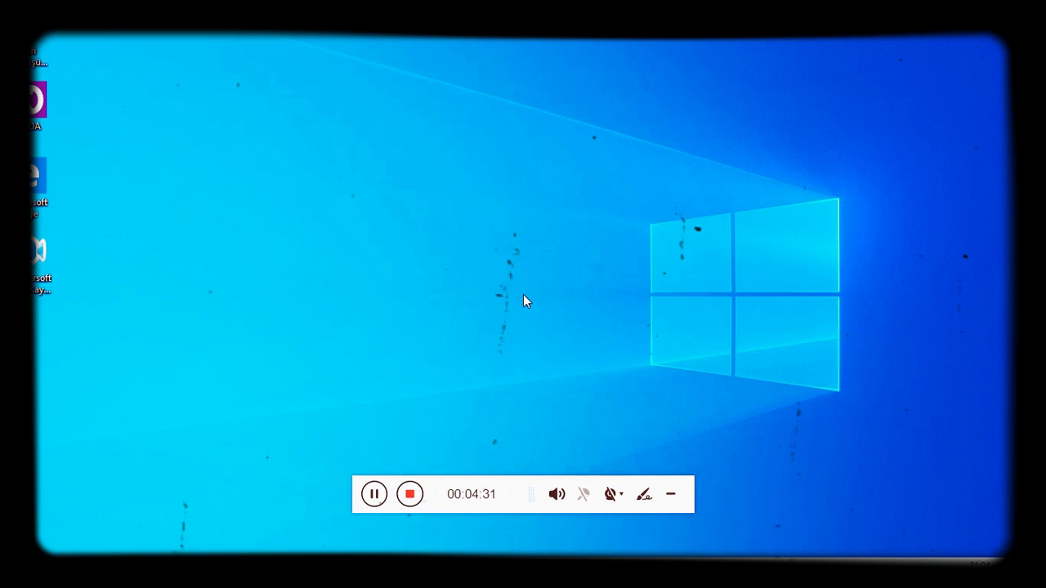